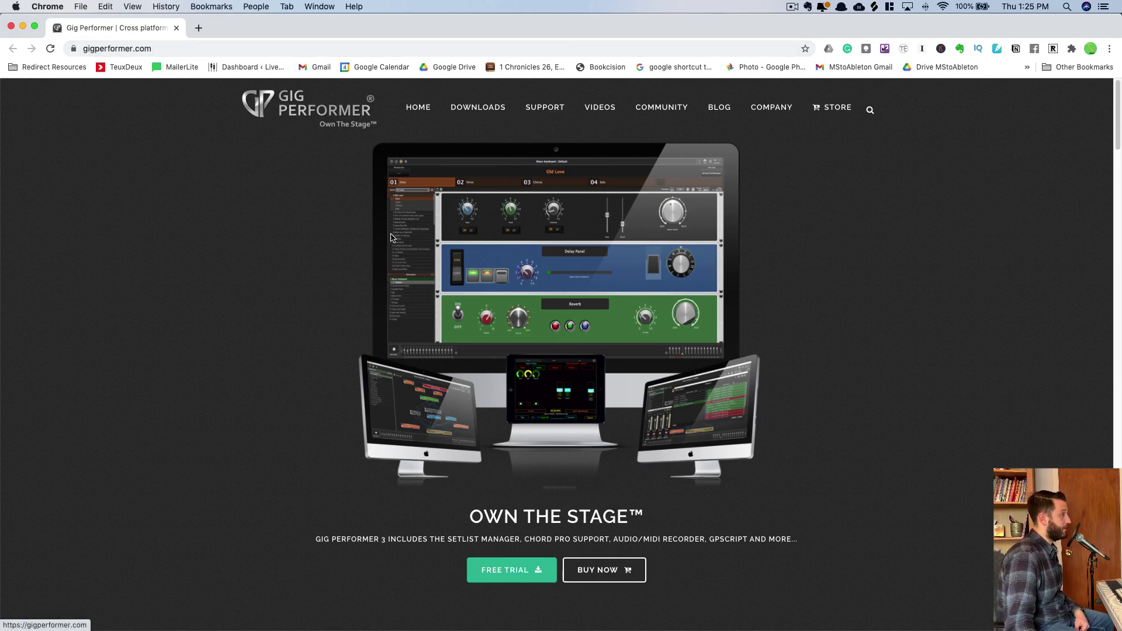
- Scroll the Gig Performer home page past the welcome text to the intro video and feature grid
{"action": "scroll", "coordinate": [650, 372], "scroll_direction": "down", "scroll_amount": 4}
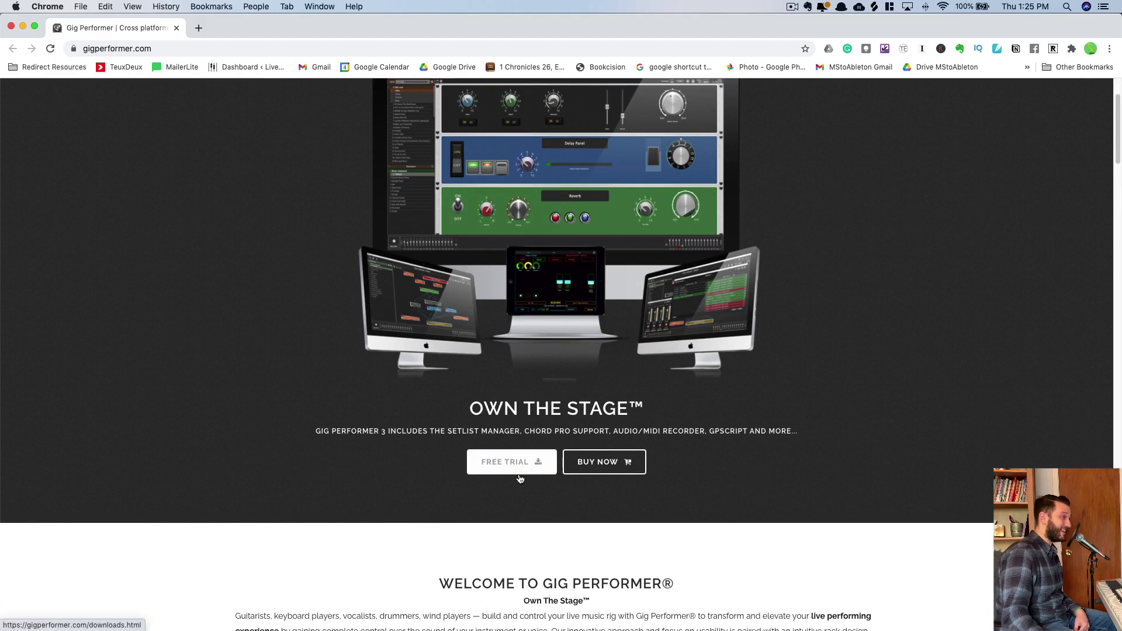
{"action": "scroll", "coordinate": [538, 490], "scroll_direction": "down", "scroll_amount": 8}
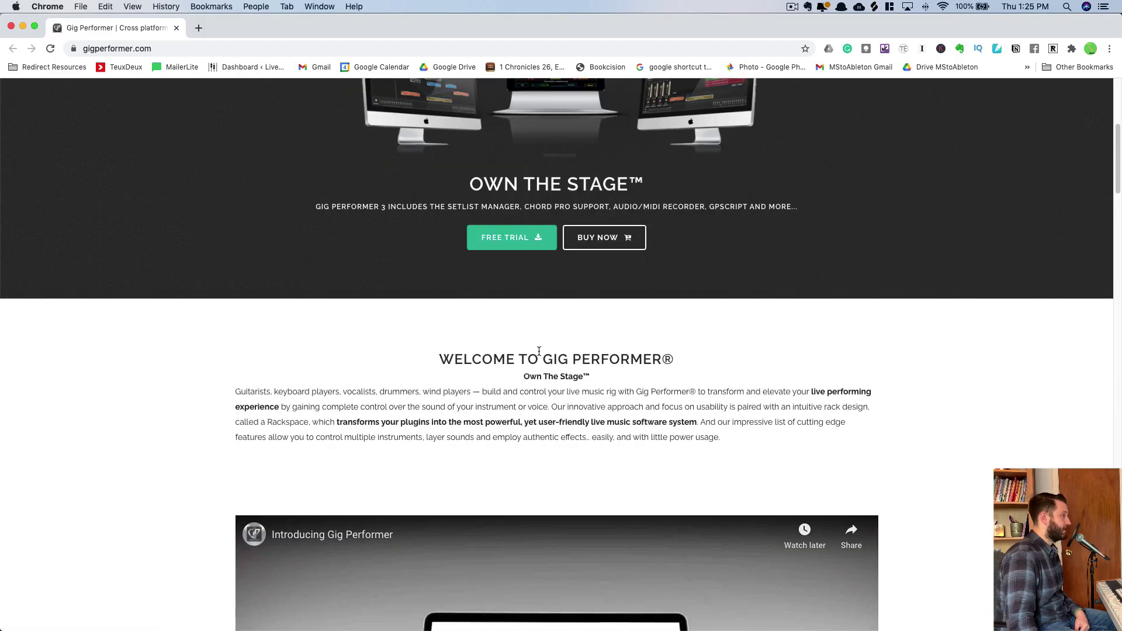
{"action": "scroll", "coordinate": [327, 396], "scroll_direction": "down", "scroll_amount": 1}
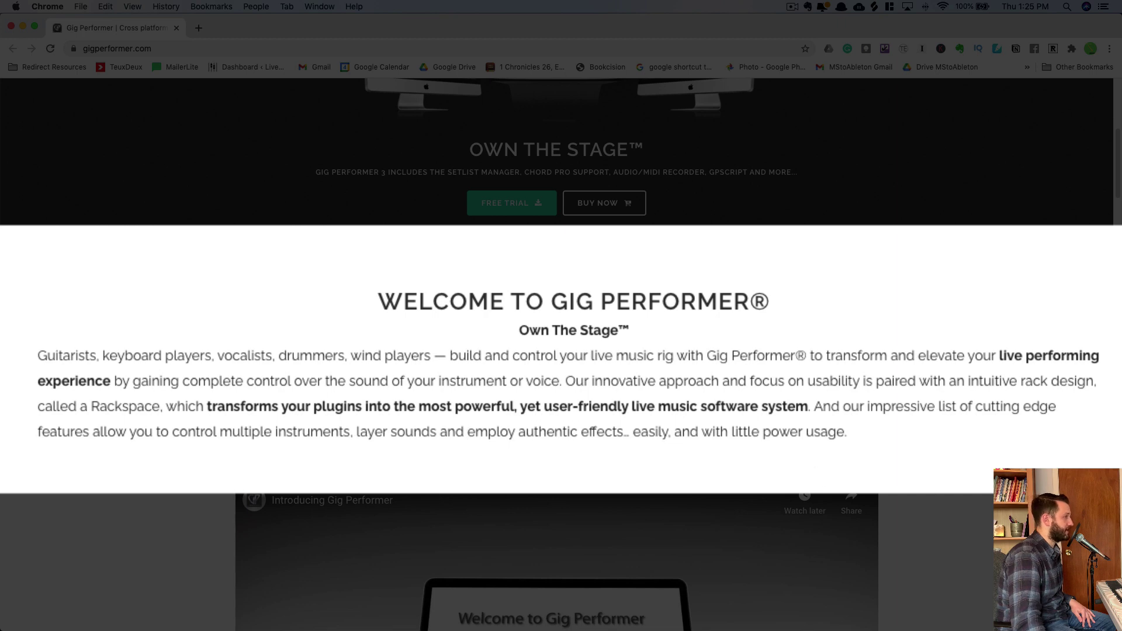
{"action": "scroll", "coordinate": [560, 350], "scroll_direction": "down", "scroll_amount": 10}
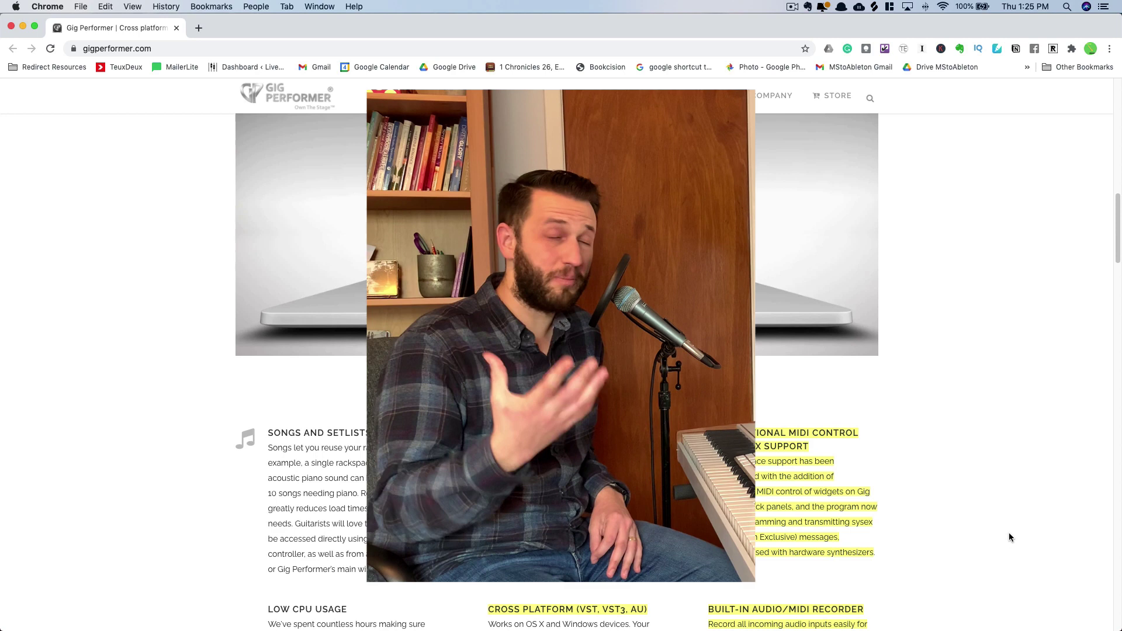
{"action": "scroll", "coordinate": [1011, 530], "scroll_direction": "up", "scroll_amount": 6}
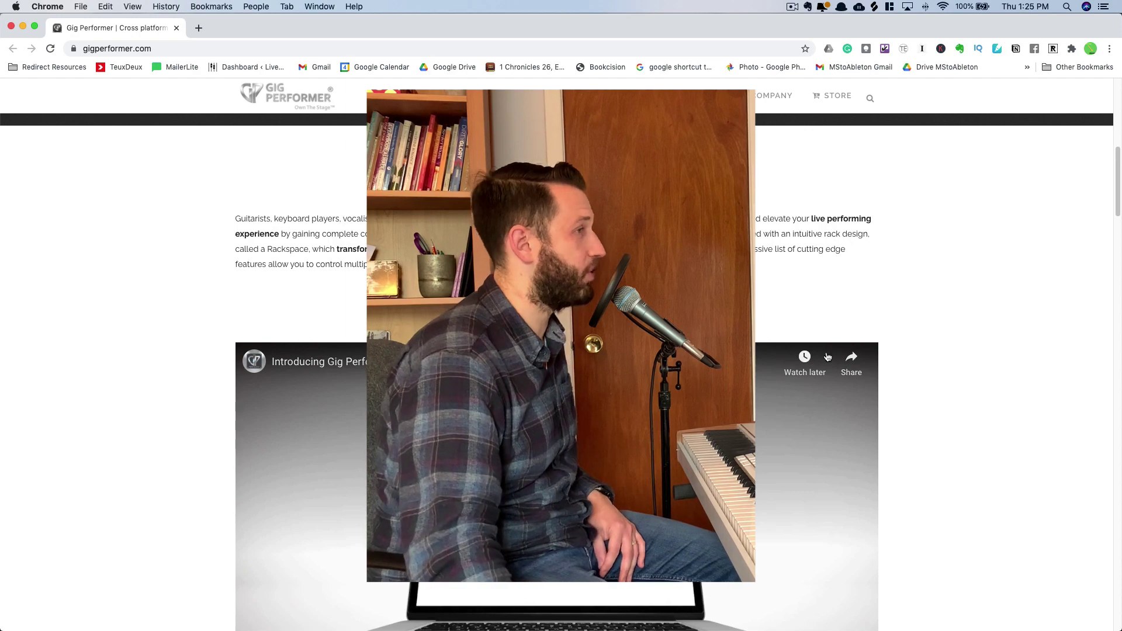
{"action": "scroll", "coordinate": [826, 357], "scroll_direction": "down", "scroll_amount": 2}
{"action": "scroll", "coordinate": [751, 433], "scroll_direction": "down", "scroll_amount": 5}
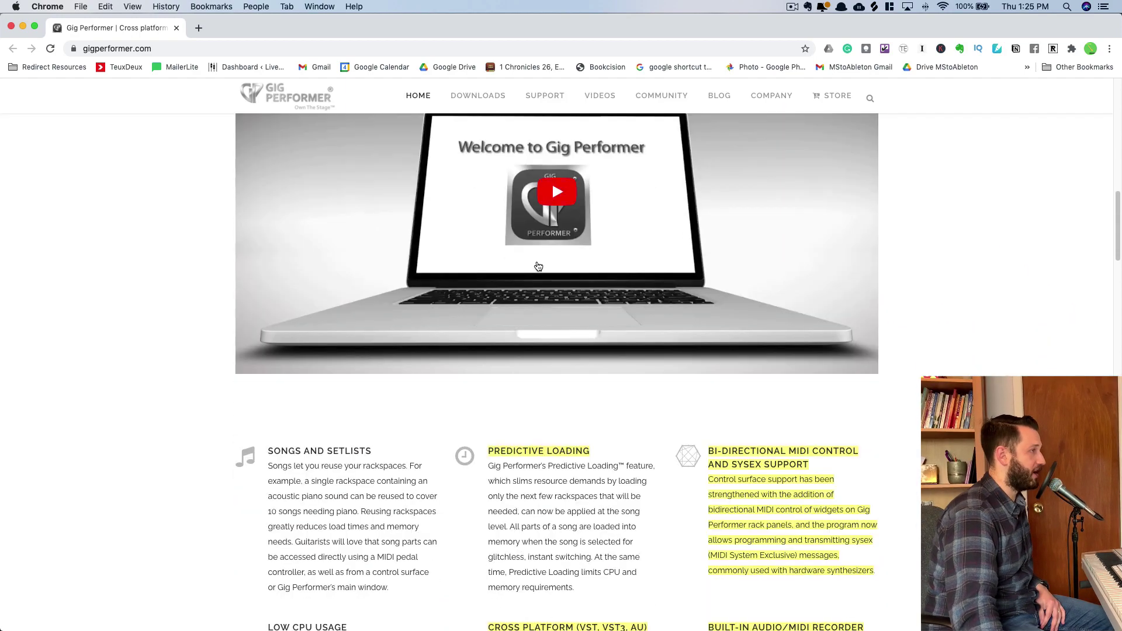
- Read the features from Songs and Setlists to Audio Mixer/Router, down to 'Made by Musicians, for Musicians'
{"action": "scroll", "coordinate": [787, 522], "scroll_direction": "down", "scroll_amount": 3}
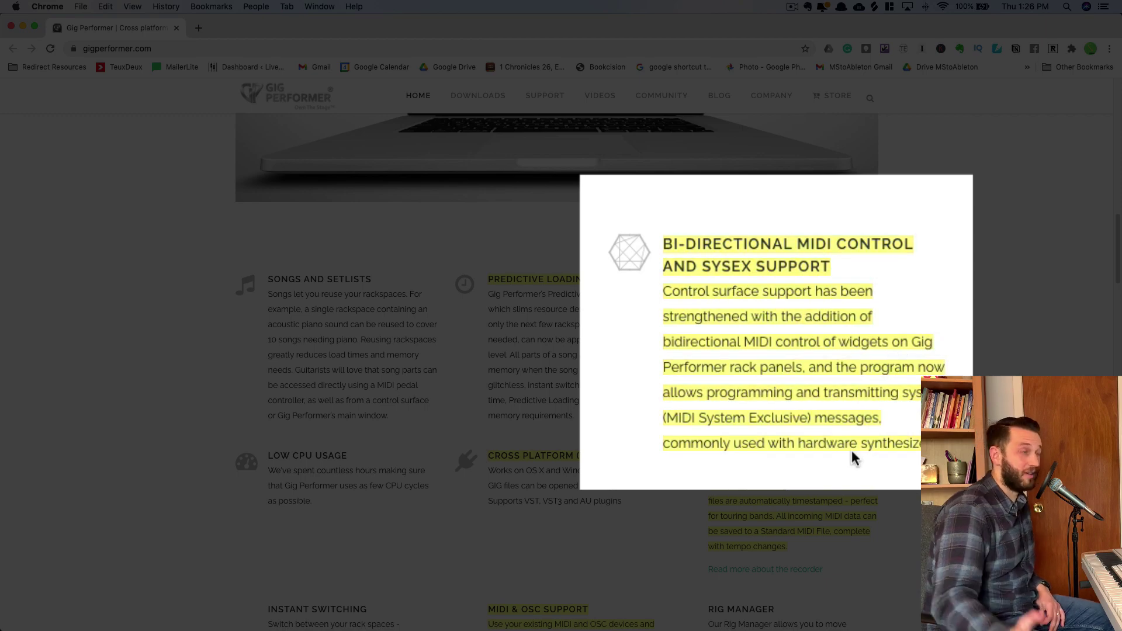
{"action": "scroll", "coordinate": [647, 501], "scroll_direction": "down", "scroll_amount": 1}
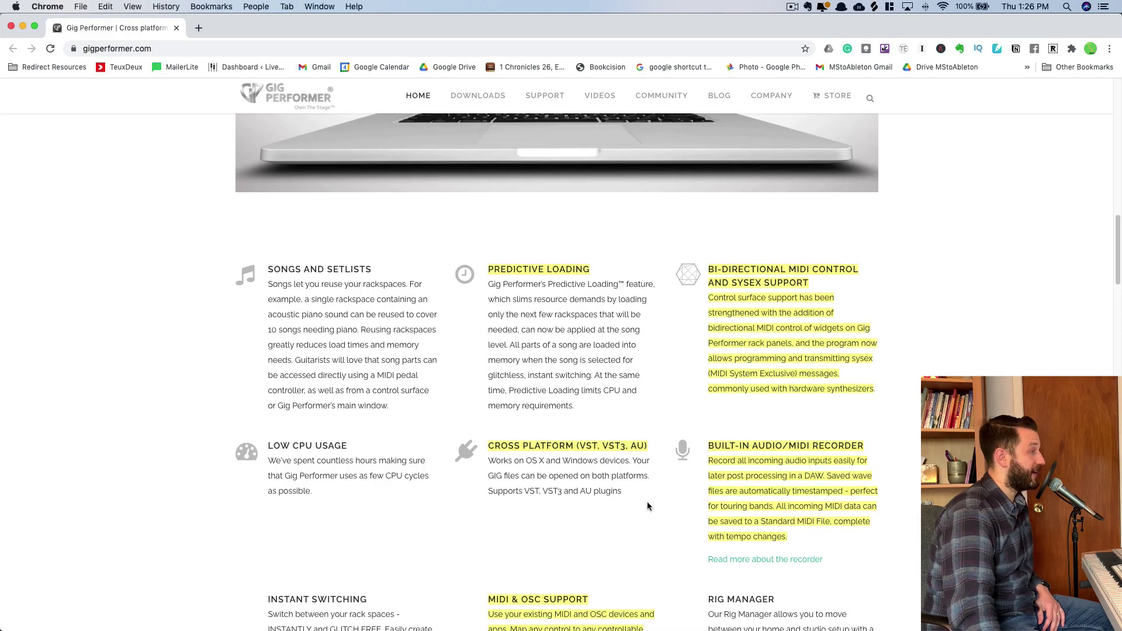
{"action": "scroll", "coordinate": [647, 501], "scroll_direction": "down", "scroll_amount": 3}
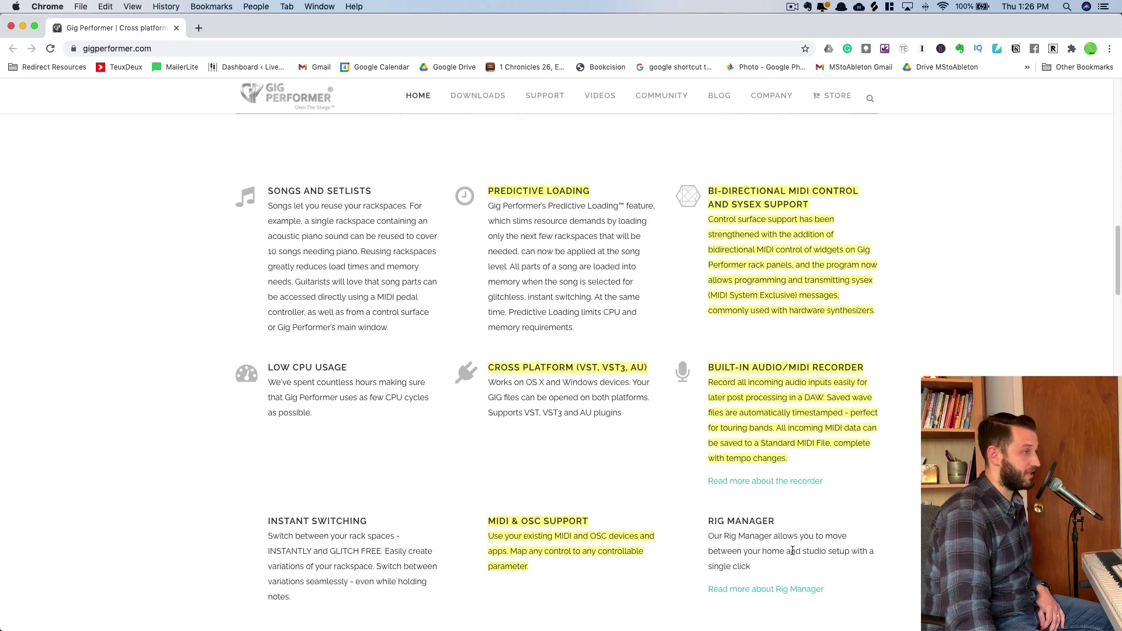
{"action": "scroll", "coordinate": [519, 552], "scroll_direction": "down", "scroll_amount": 3}
{"action": "scroll", "coordinate": [288, 562], "scroll_direction": "down", "scroll_amount": 5}
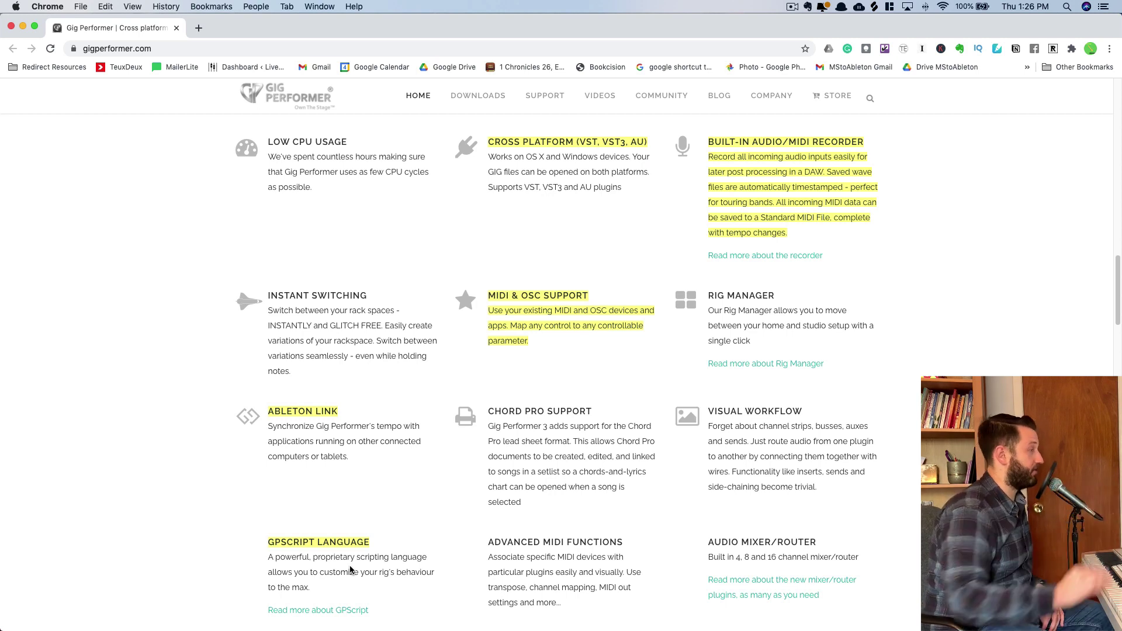
{"action": "scroll", "coordinate": [476, 440], "scroll_direction": "down", "scroll_amount": 5}
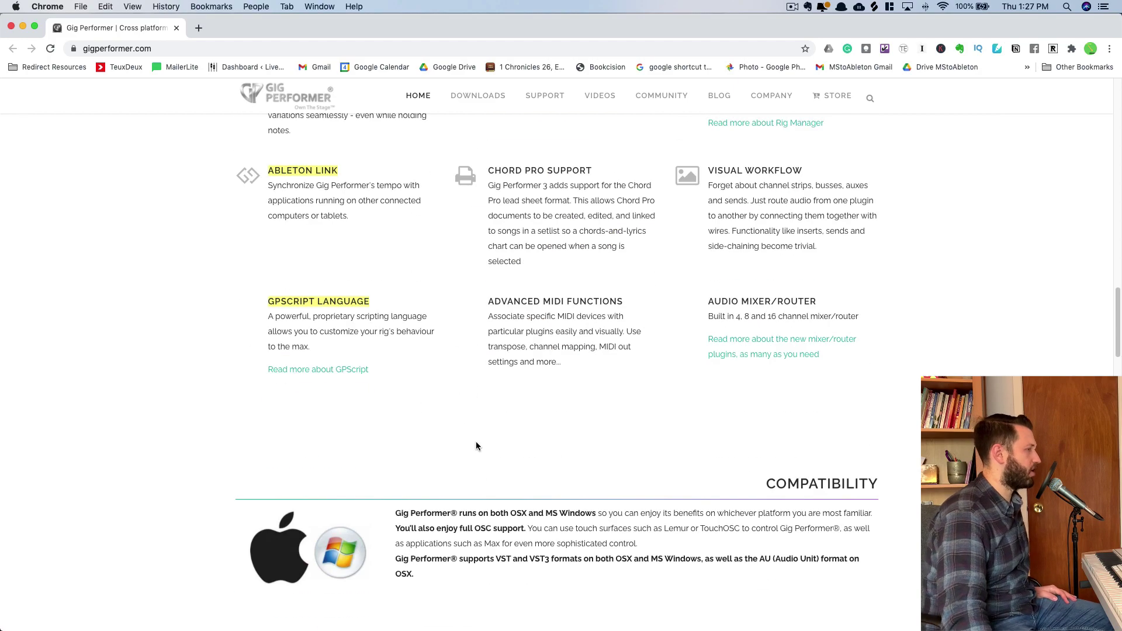
{"action": "key", "text": "Home"}
{"action": "scroll", "coordinate": [475, 446], "scroll_direction": "down", "scroll_amount": 20}
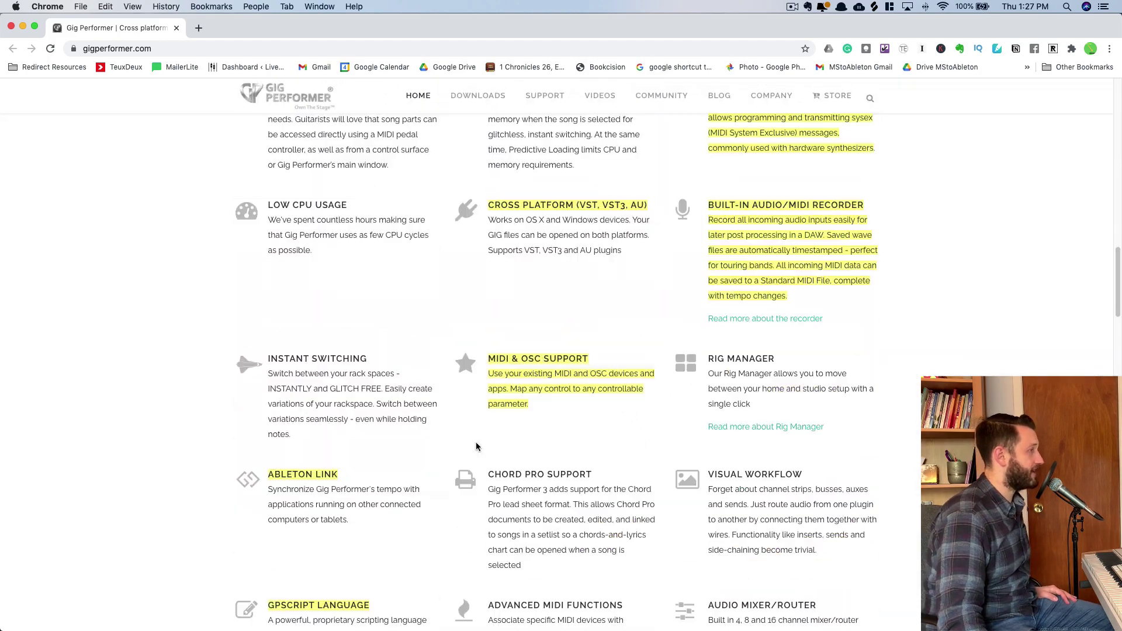
{"action": "scroll", "coordinate": [476, 442], "scroll_direction": "down", "scroll_amount": 15}
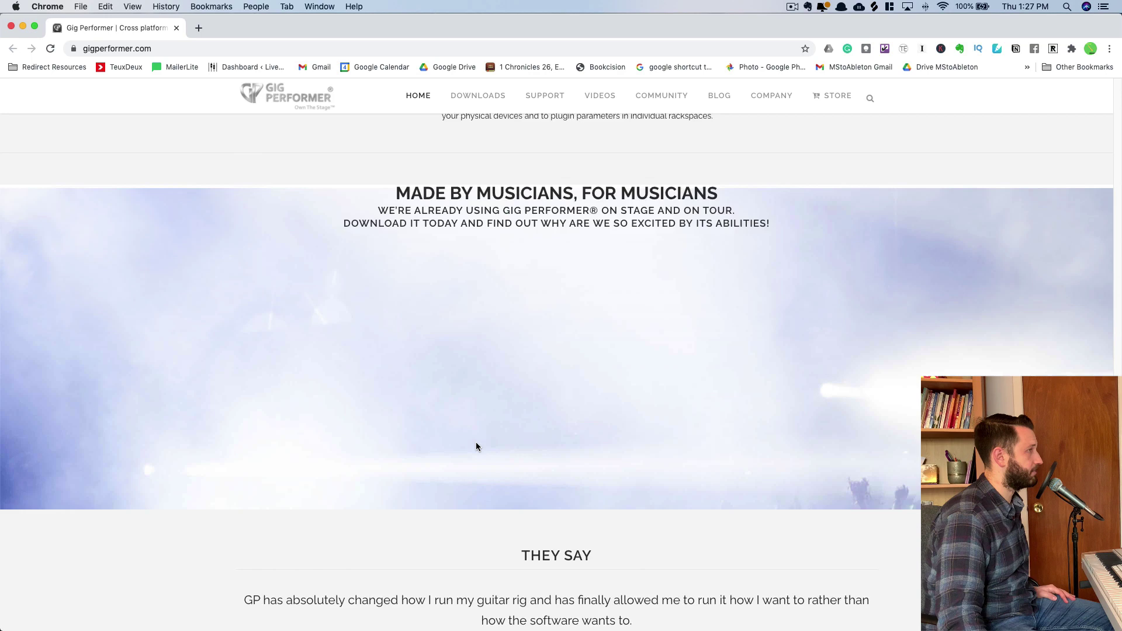
- Check the Gig Performer store's USD 149 and 199 license prices, then select the address bar
{"action": "left_click", "coordinate": [475, 443]}
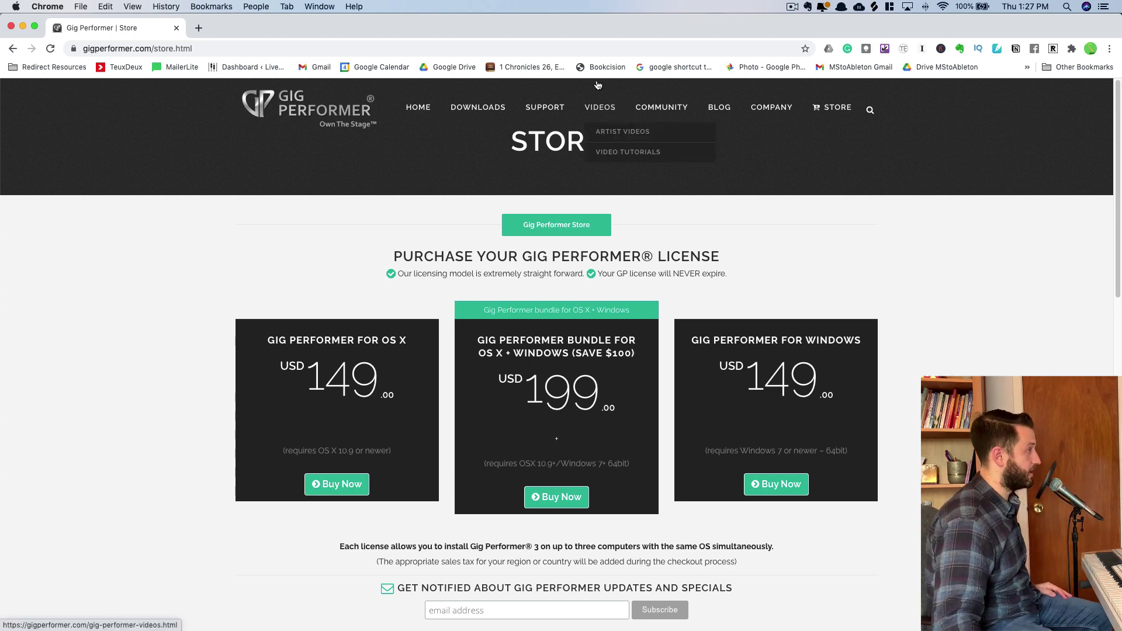
{"action": "scroll", "coordinate": [668, 240], "scroll_direction": "down", "scroll_amount": 2}
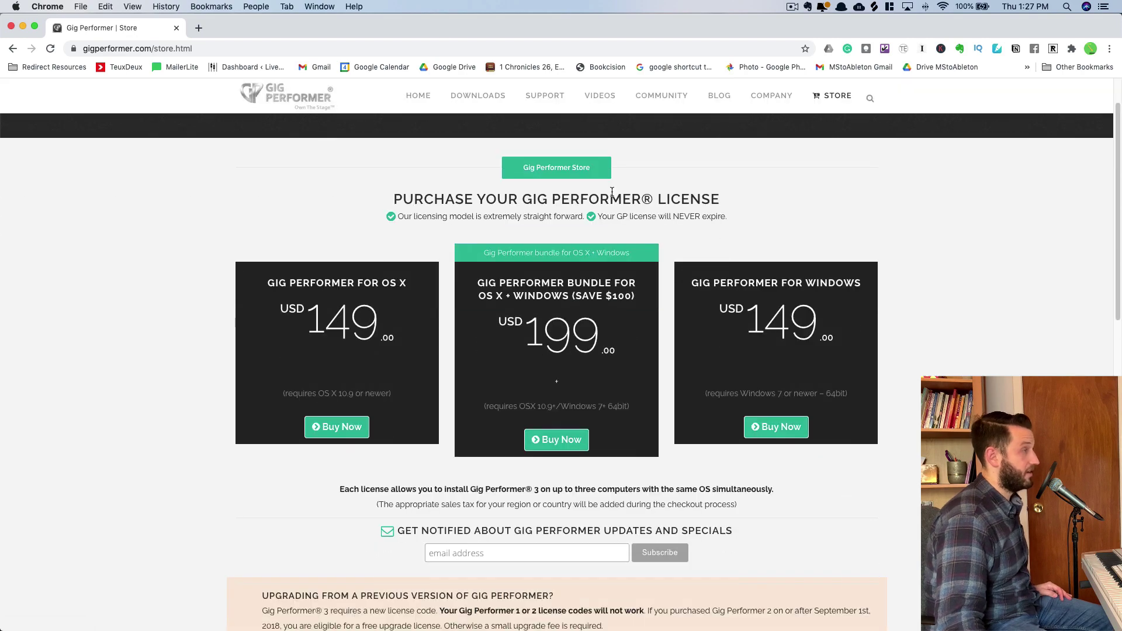
{"action": "left_click", "coordinate": [218, 48]}
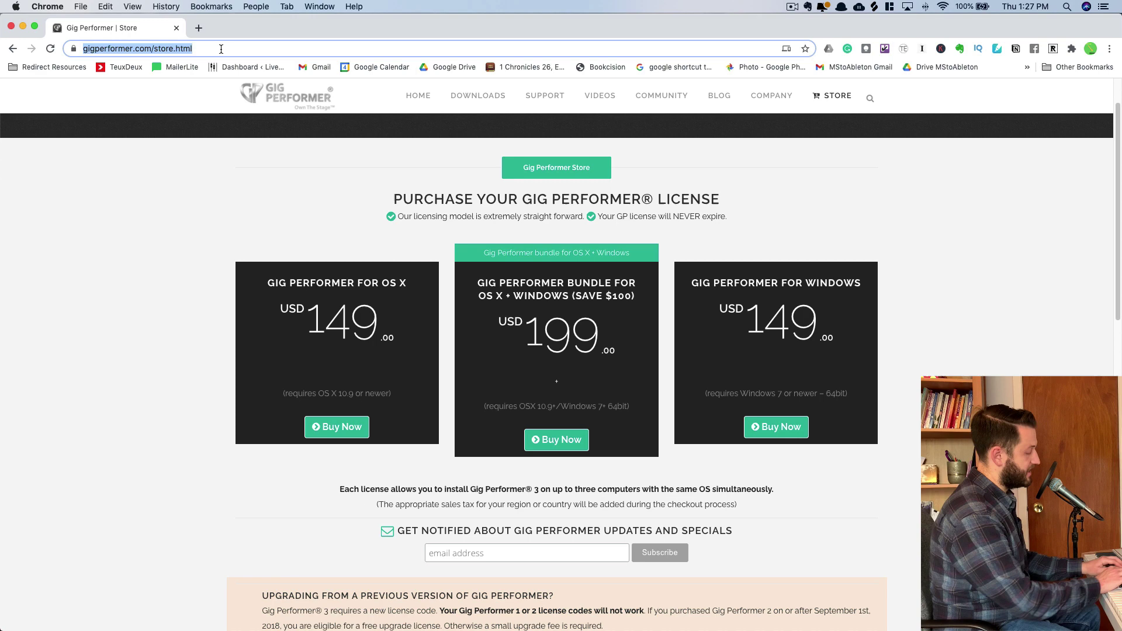
- Go to apple.com/mainstage and scroll down through the live-rig description
{"action": "type", "text": "mainstage"}
{"action": "key", "text": "Return"}
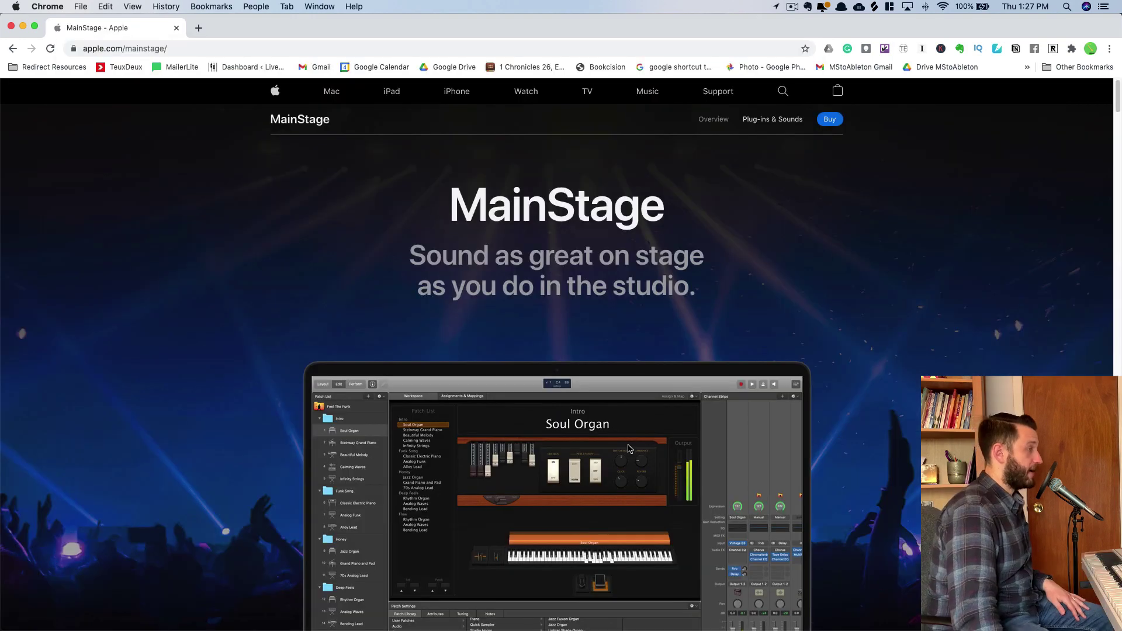
{"action": "scroll", "coordinate": [628, 448], "scroll_direction": "down", "scroll_amount": 2}
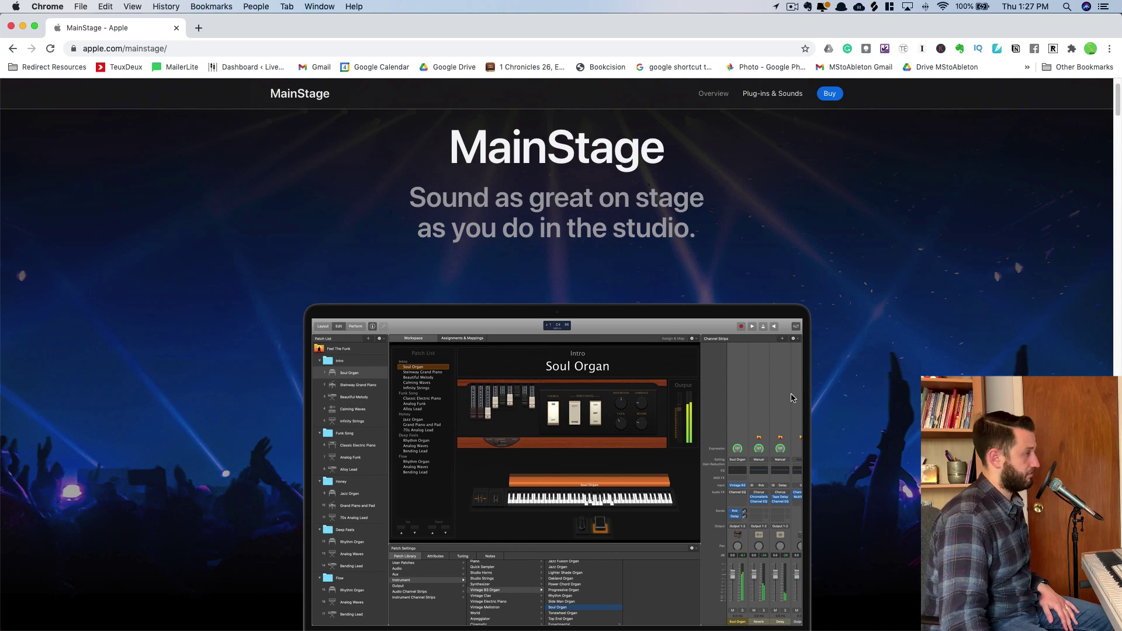
{"action": "scroll", "coordinate": [792, 398], "scroll_direction": "down", "scroll_amount": 5}
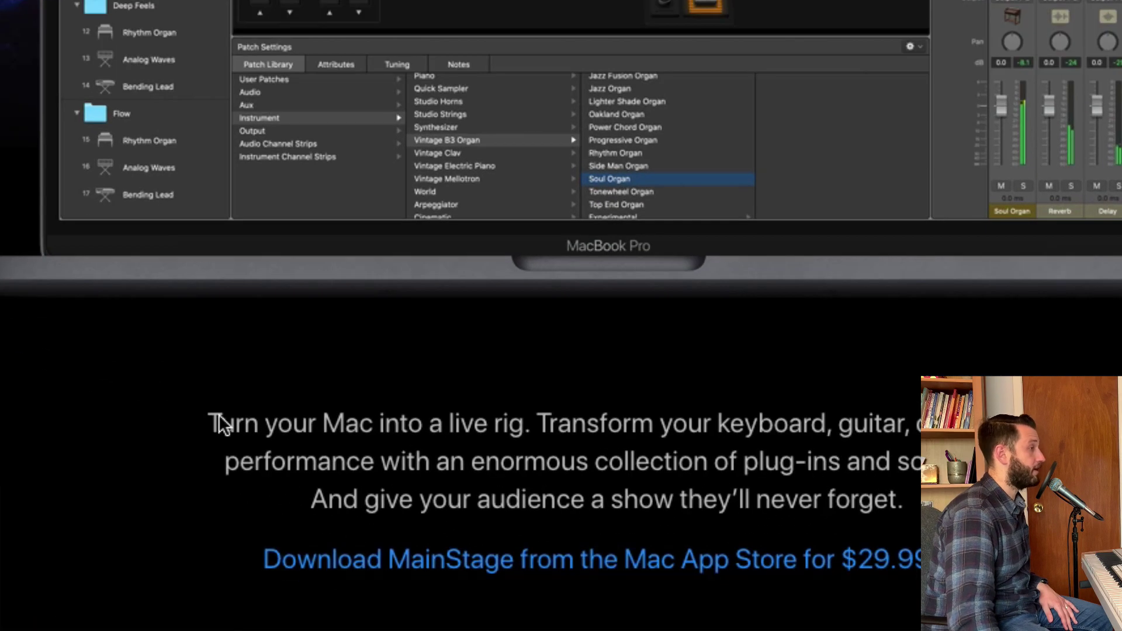
{"action": "scroll", "coordinate": [909, 412], "scroll_direction": "down", "scroll_amount": 2}
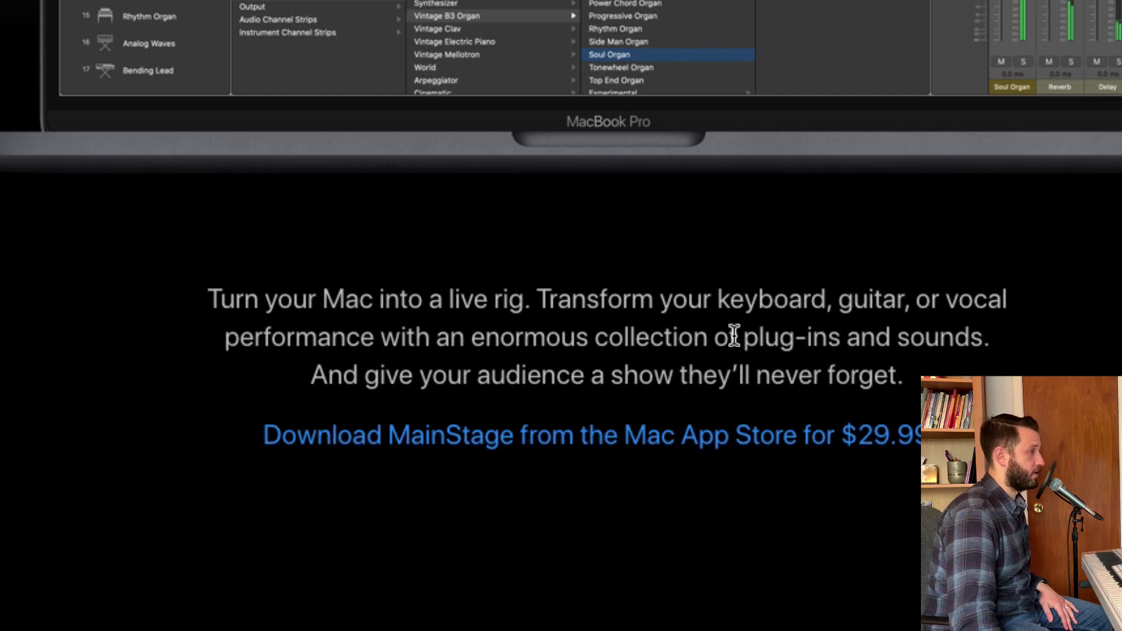
- Highlight the 'enormous collection of plug-ins' phrase and the 'every kind of performer' heading, then clear them
{"action": "left_click_drag", "start_coordinate": [471, 339], "coordinate": [1063, 334]}
{"action": "left_click", "coordinate": [1063, 334]}
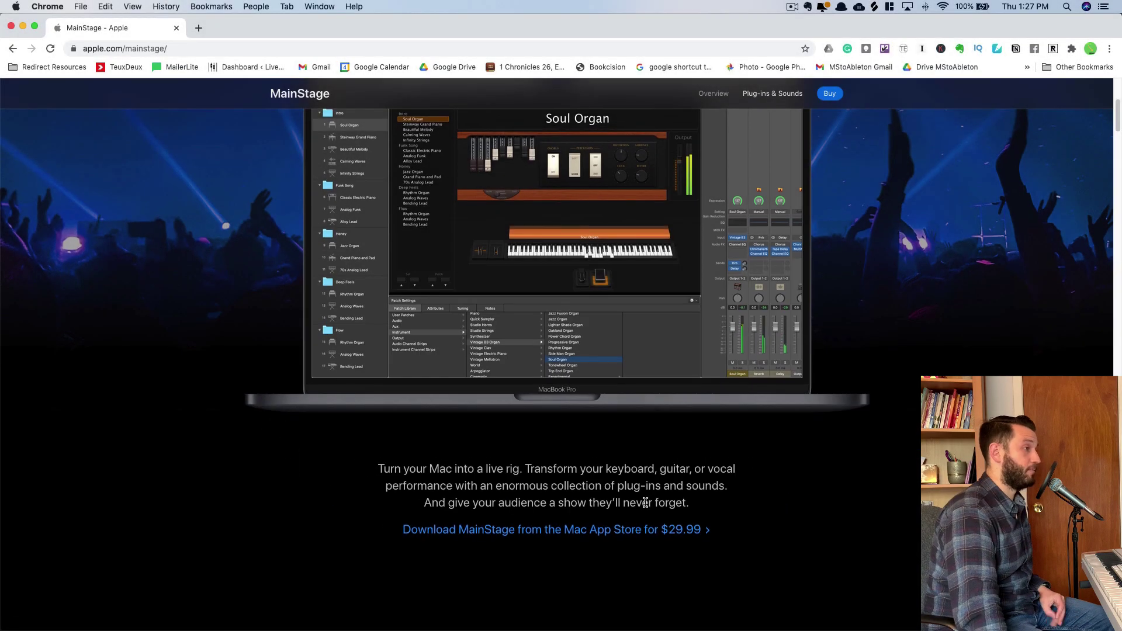
{"action": "scroll", "coordinate": [645, 502], "scroll_direction": "down", "scroll_amount": 5}
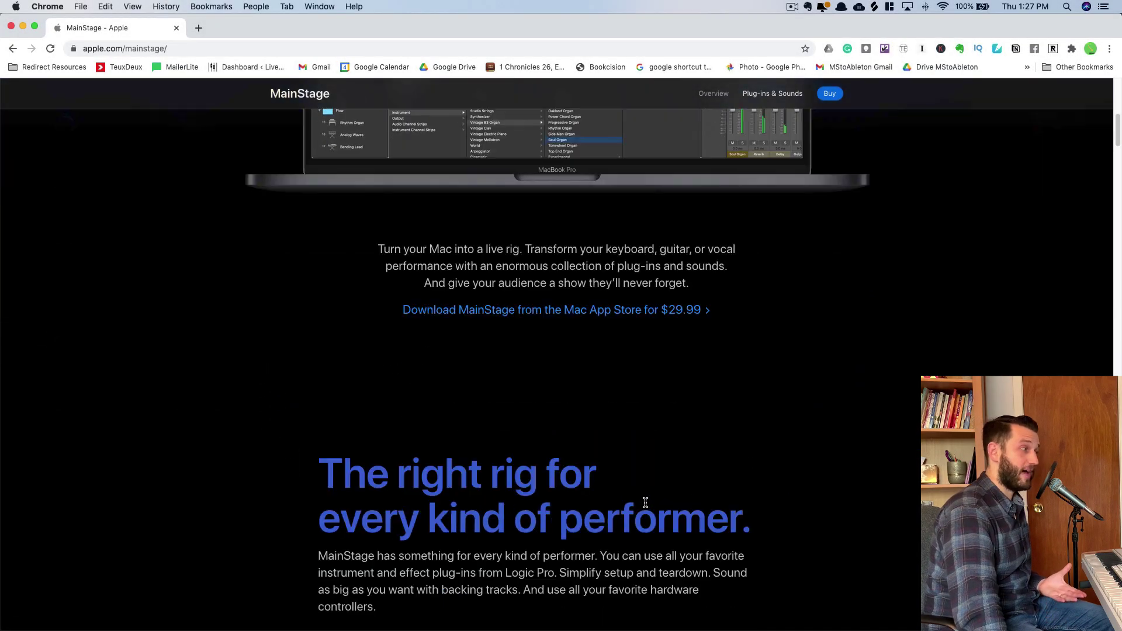
{"action": "scroll", "coordinate": [645, 502], "scroll_direction": "down", "scroll_amount": 1}
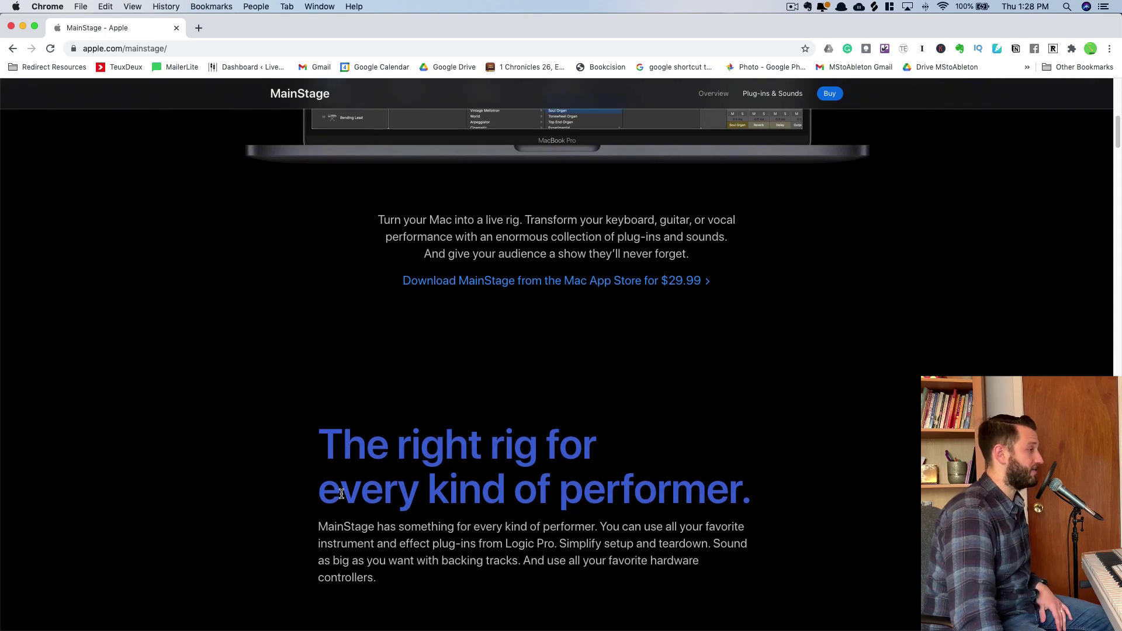
{"action": "left_click_drag", "start_coordinate": [306, 507], "coordinate": [760, 485]}
{"action": "left_click", "coordinate": [897, 491]}
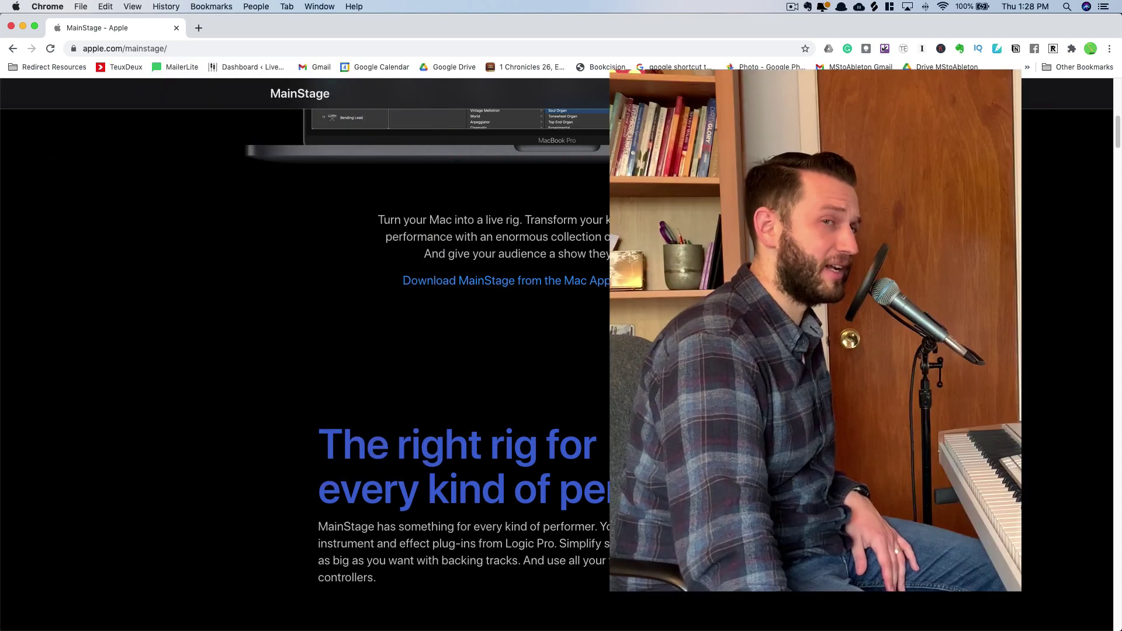
- Scroll the MainStage page past the $29.99 offer and the performer rig sections
{"action": "scroll", "coordinate": [541, 563], "scroll_direction": "down", "scroll_amount": 2}
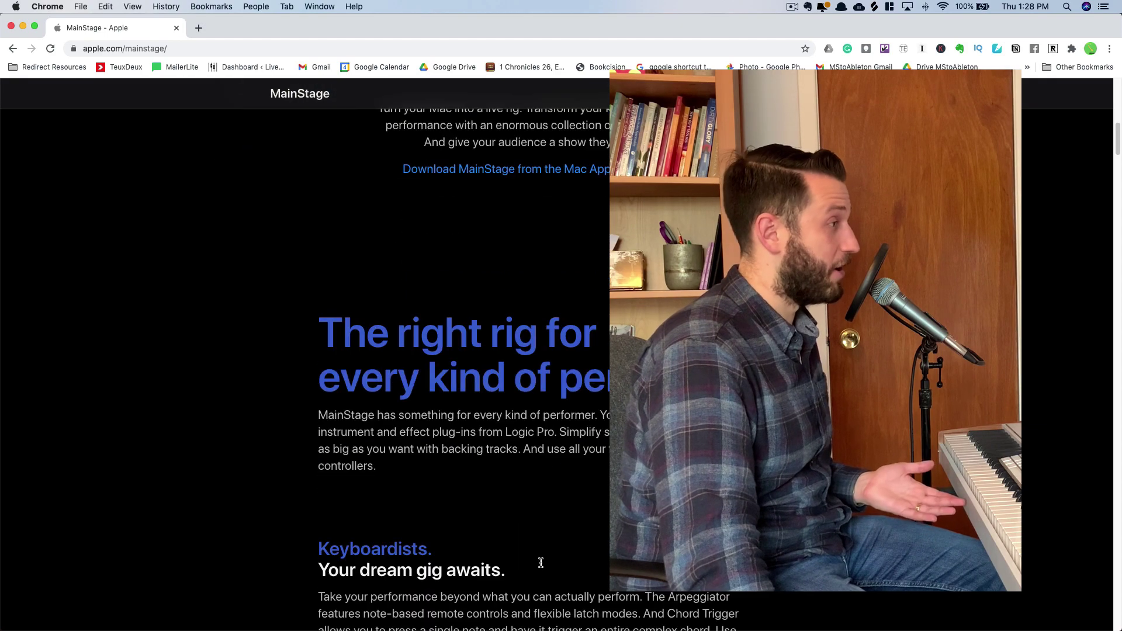
{"action": "scroll", "coordinate": [462, 520], "scroll_direction": "down", "scroll_amount": 4}
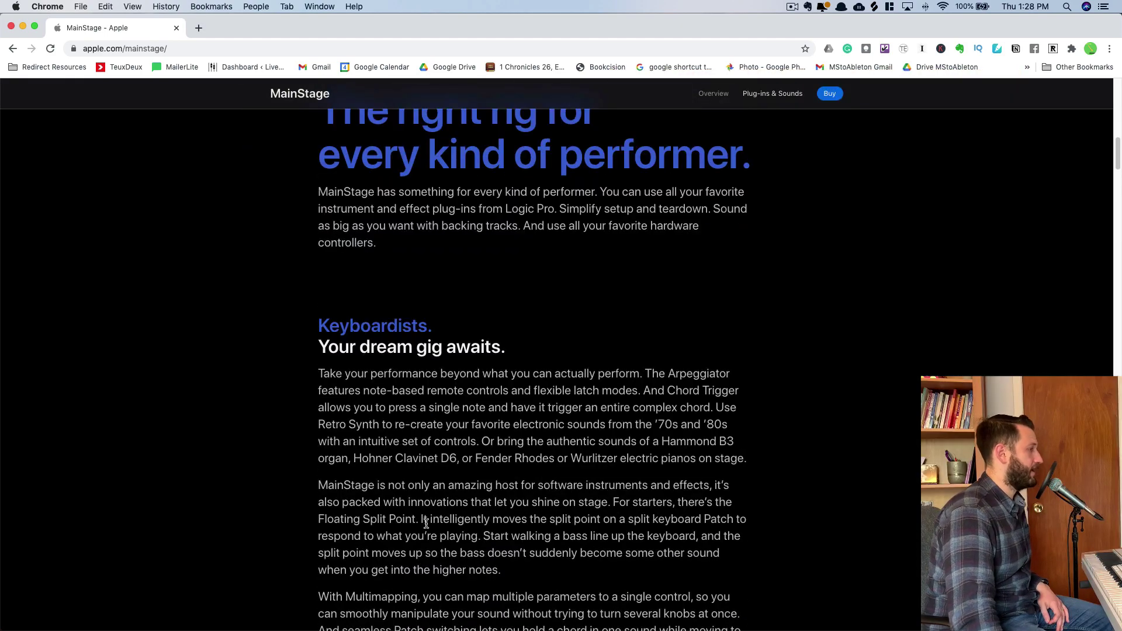
{"action": "scroll", "coordinate": [488, 541], "scroll_direction": "down", "scroll_amount": 1}
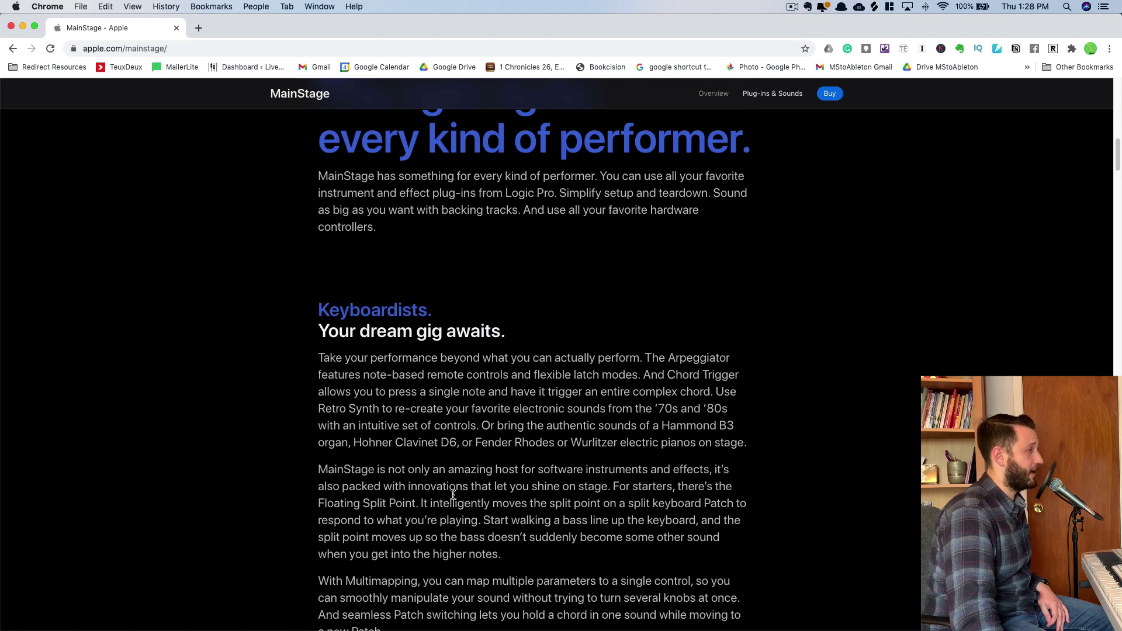
{"action": "scroll", "coordinate": [601, 504], "scroll_direction": "down", "scroll_amount": 10}
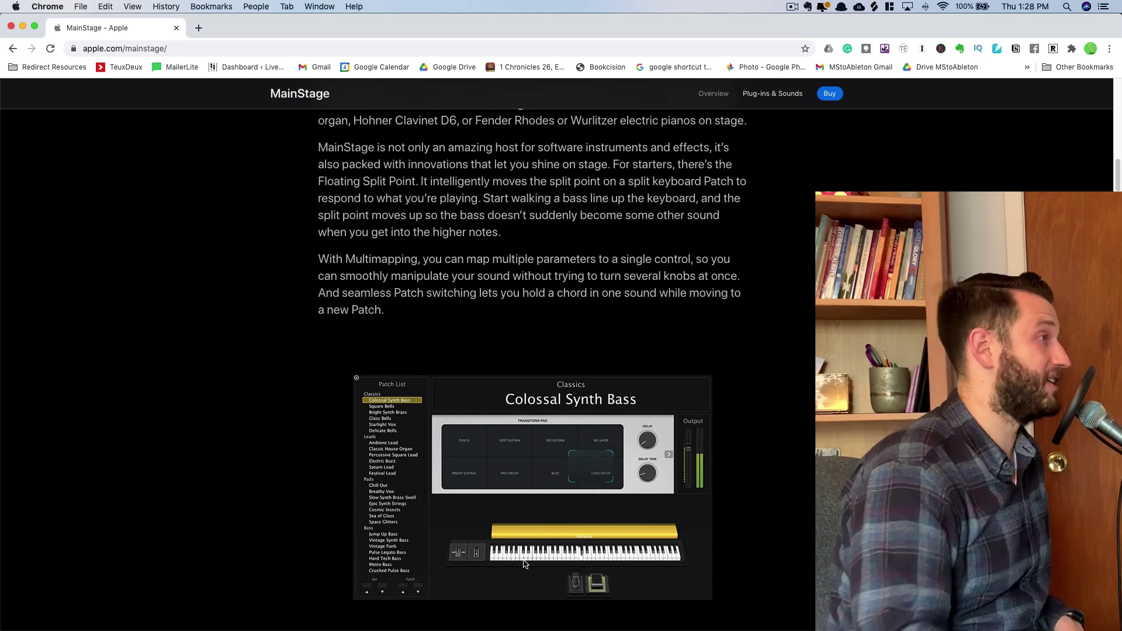
{"action": "scroll", "coordinate": [472, 359], "scroll_direction": "down", "scroll_amount": 5}
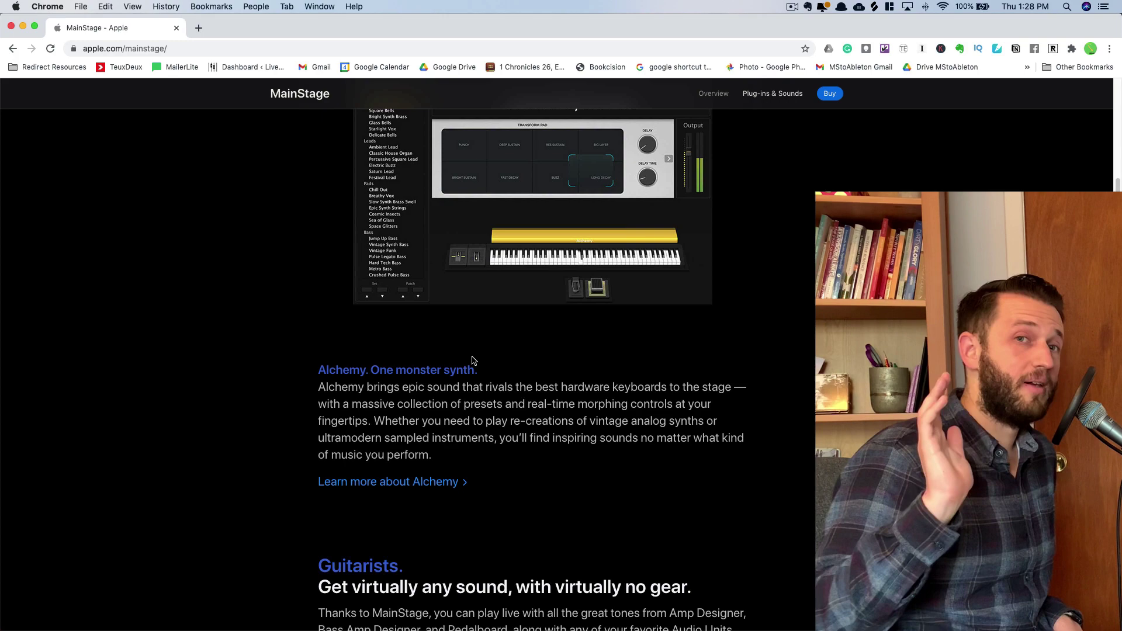
{"action": "scroll", "coordinate": [472, 400], "scroll_direction": "down", "scroll_amount": 3}
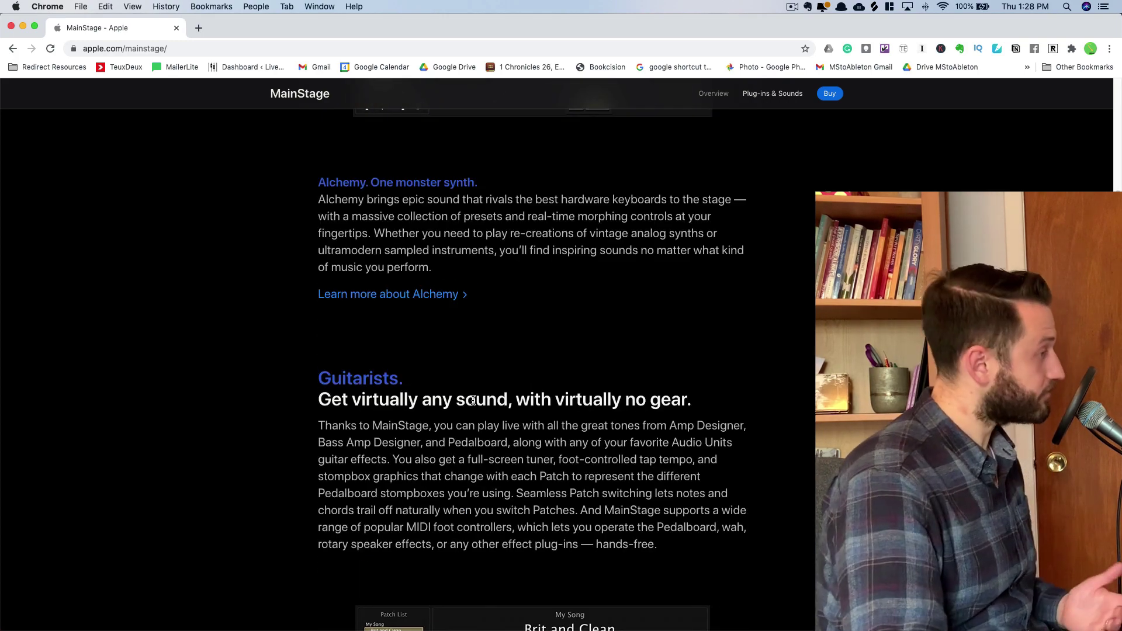
{"action": "scroll", "coordinate": [472, 399], "scroll_direction": "down", "scroll_amount": 5}
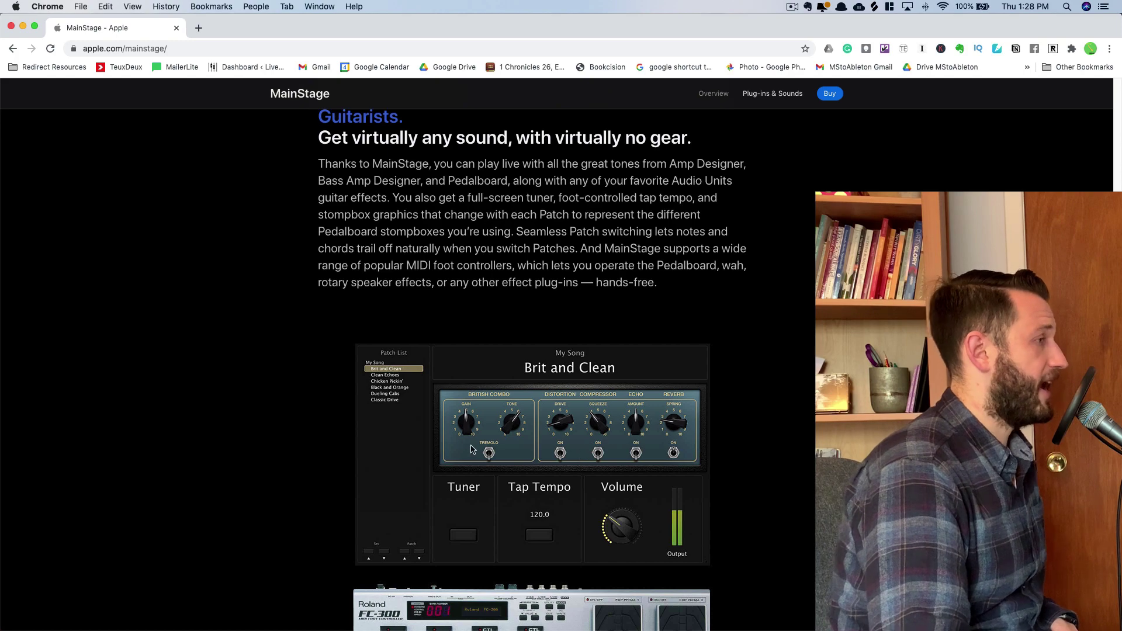
- Read on past 'Use your favorite hardware', then shrink the Chrome window to reveal the desktop
{"action": "scroll", "coordinate": [472, 447], "scroll_direction": "down", "scroll_amount": 5}
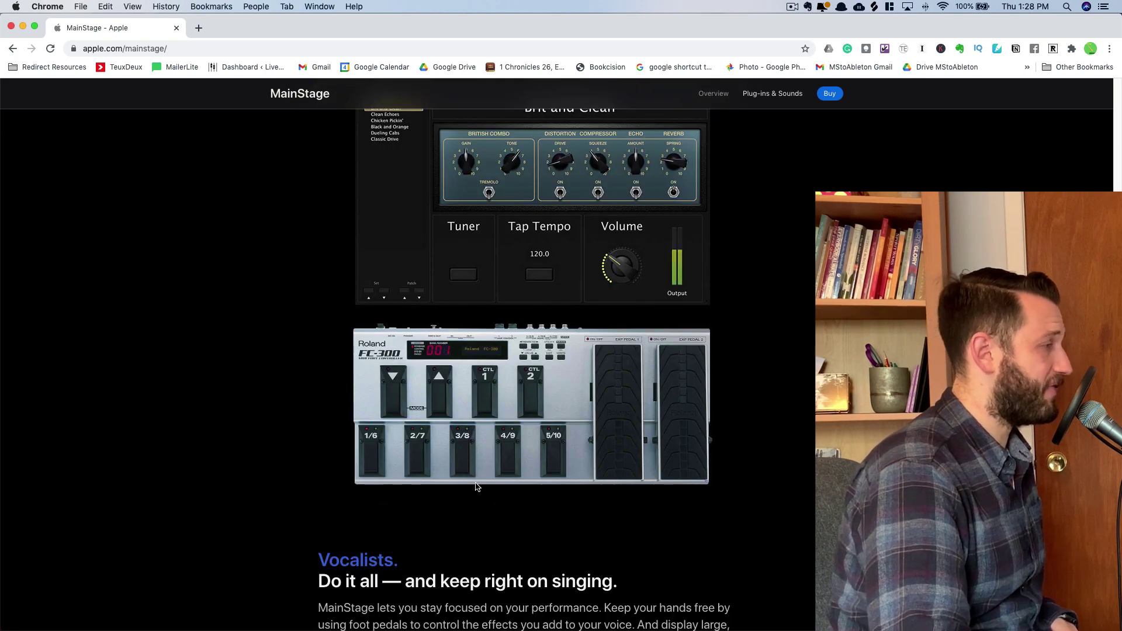
{"action": "scroll", "coordinate": [477, 487], "scroll_direction": "down", "scroll_amount": 5}
{"action": "scroll", "coordinate": [542, 497], "scroll_direction": "down", "scroll_amount": 2}
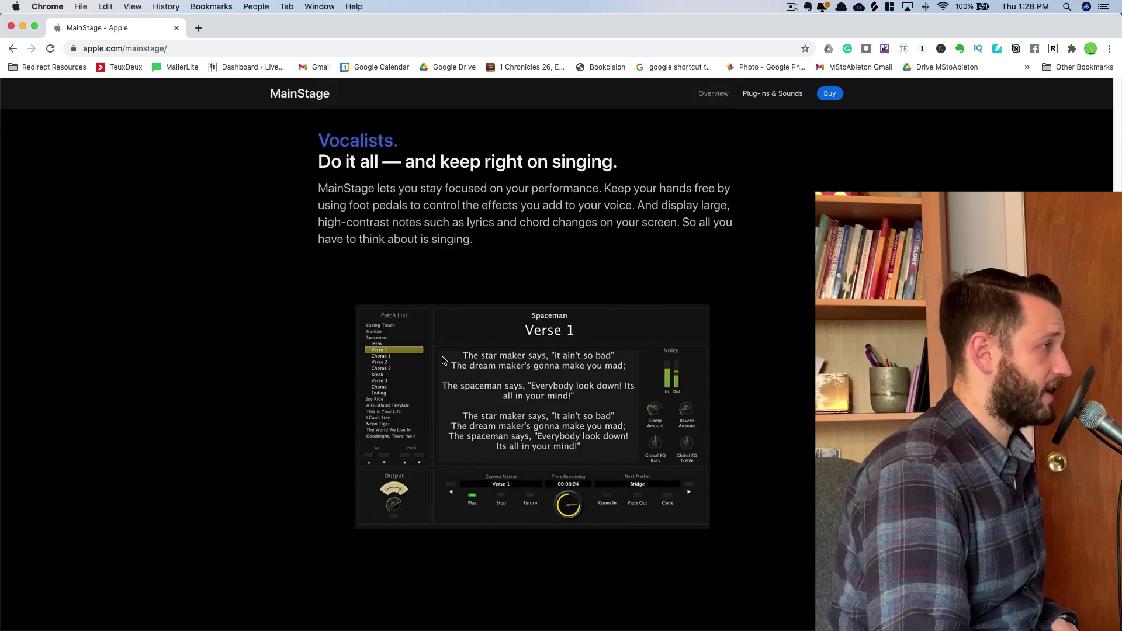
{"action": "scroll", "coordinate": [476, 493], "scroll_direction": "down", "scroll_amount": 1}
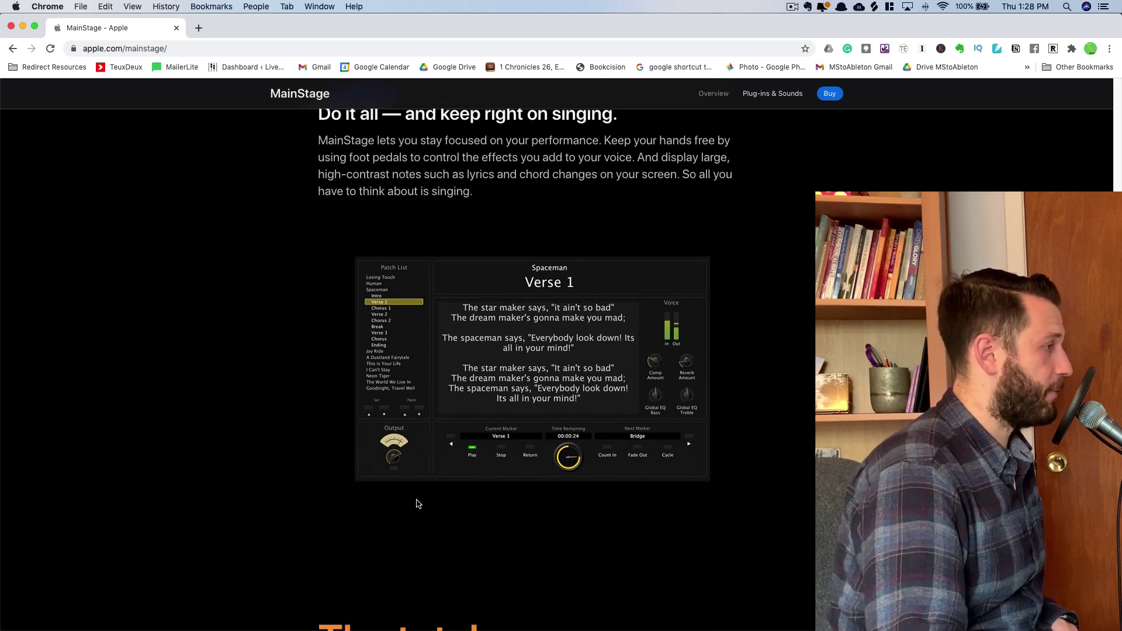
{"action": "scroll", "coordinate": [419, 504], "scroll_direction": "down", "scroll_amount": 5}
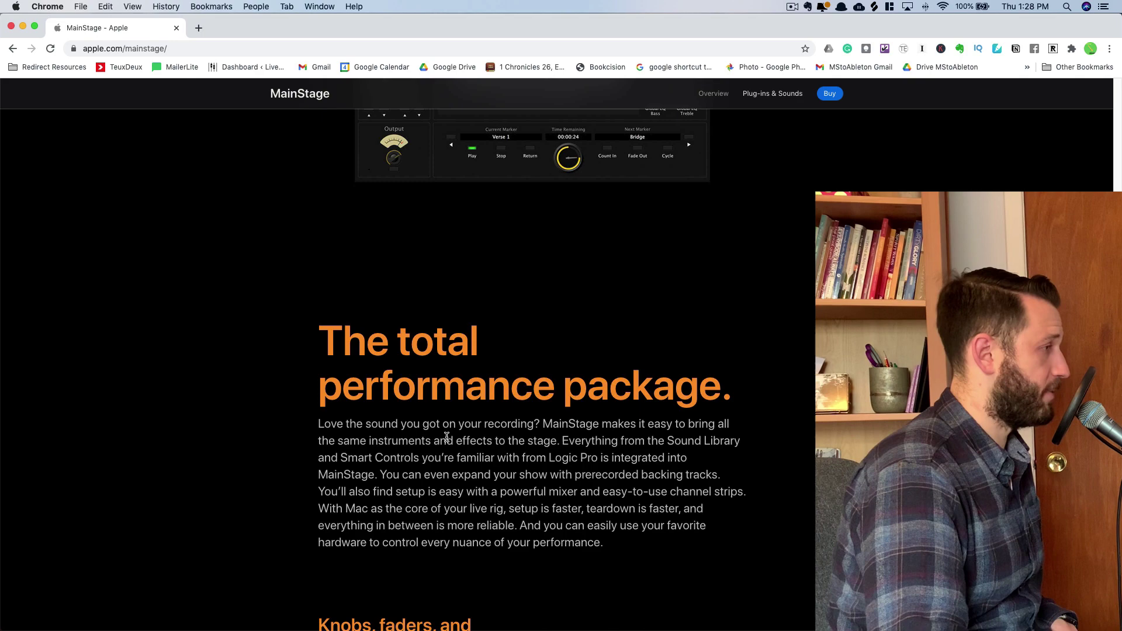
{"action": "scroll", "coordinate": [447, 437], "scroll_direction": "down", "scroll_amount": 6}
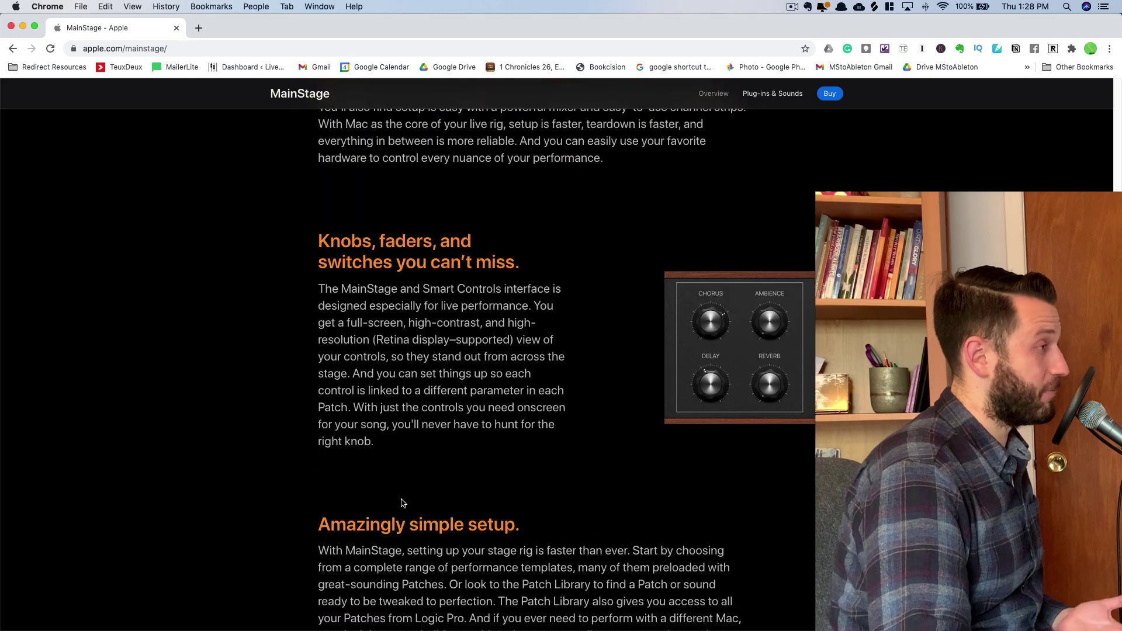
{"action": "scroll", "coordinate": [402, 504], "scroll_direction": "down", "scroll_amount": 14}
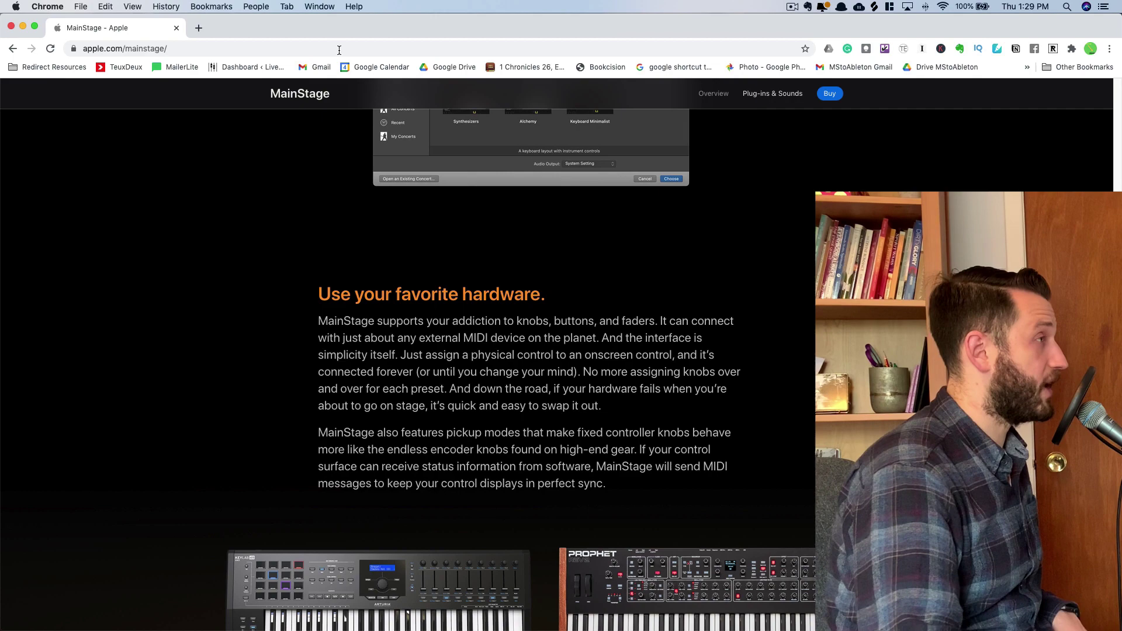
{"action": "double_click", "coordinate": [332, 26]}
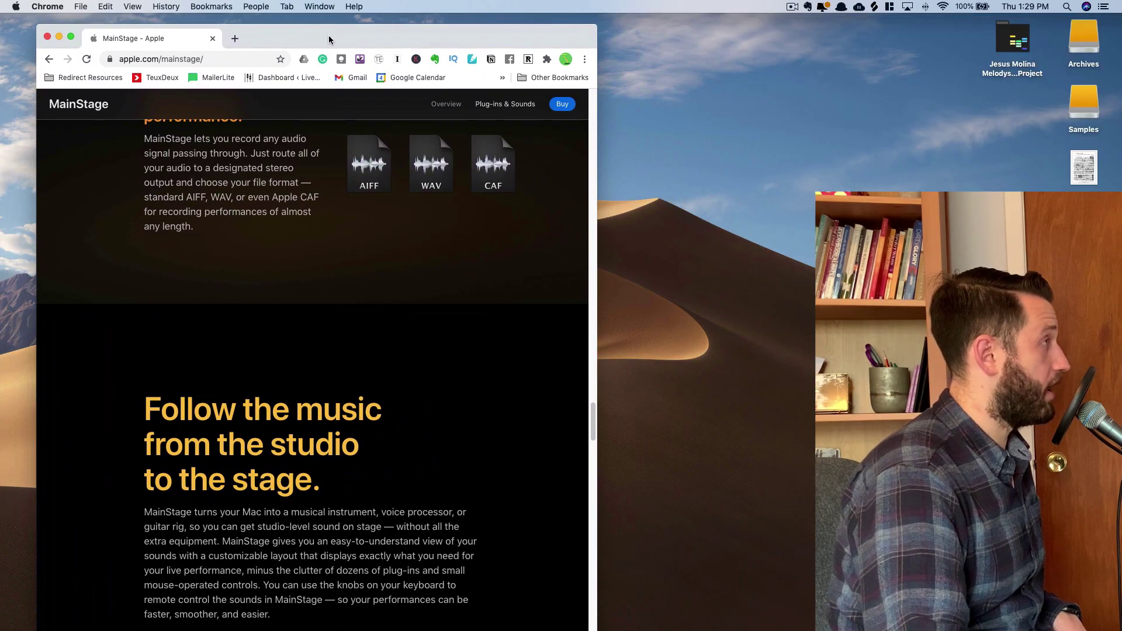
- Switch from Chrome to Gig Performer 3, showing Rackspace_1's Piano and Pad controls
{"action": "key", "text": "super+Tab"}
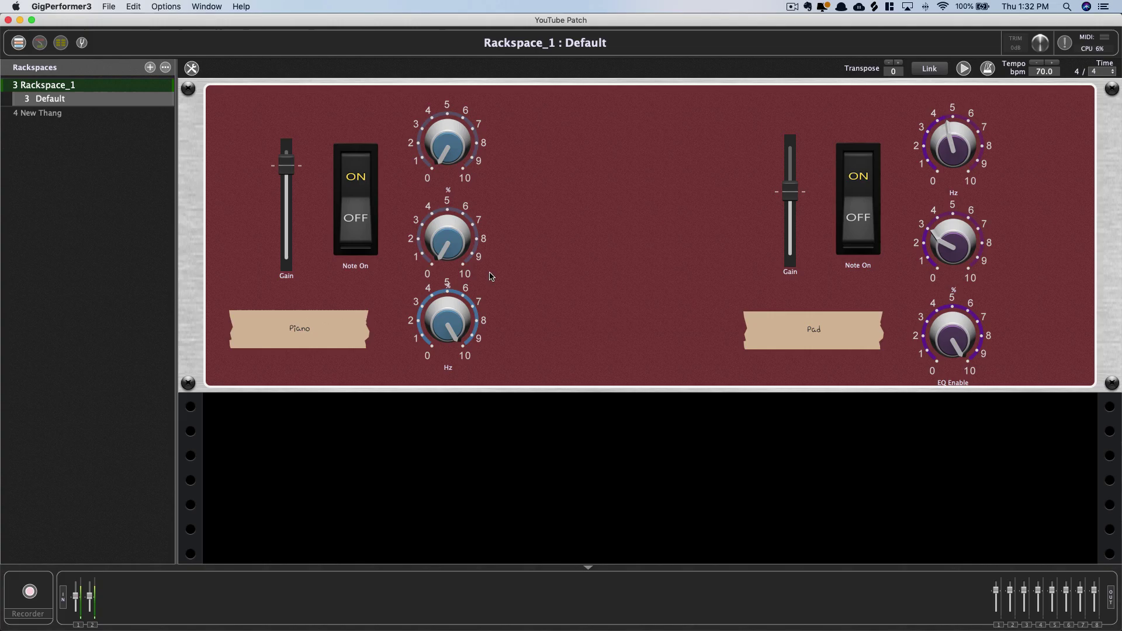
- Set a Piano knob to 0.0, then rearrange Rackspace_1's Kontakt, MIDI In, Piano On/Off and Pigments wiring nodes
{"action": "left_click_drag", "start_coordinate": [455, 237], "coordinate": [476, 307]}
{"action": "left_click", "coordinate": [41, 44]}
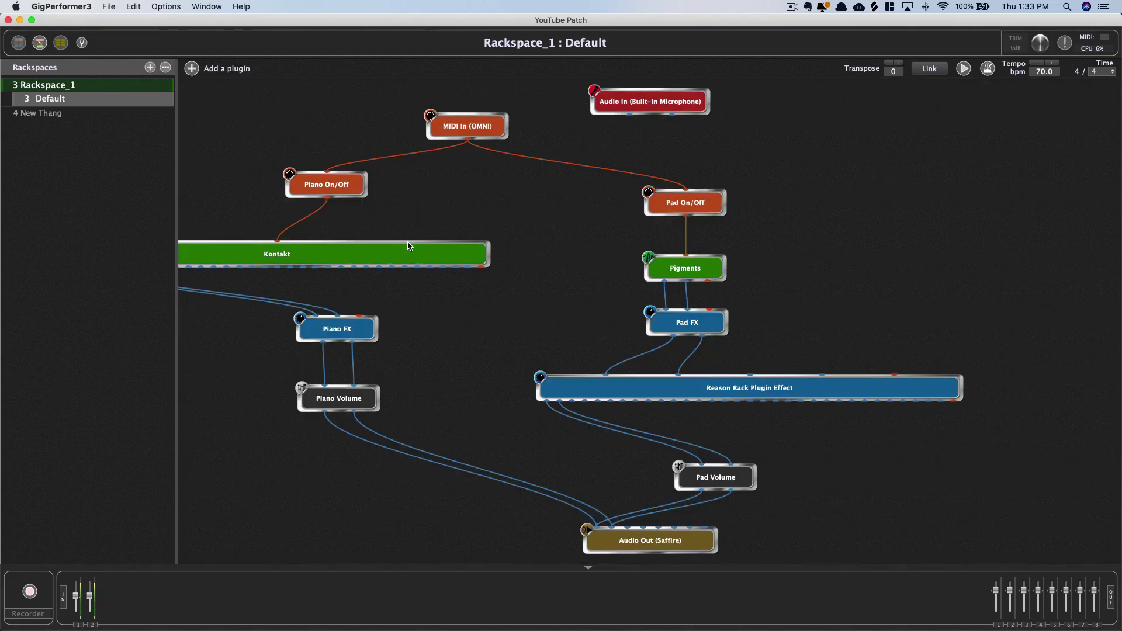
{"action": "left_click_drag", "start_coordinate": [496, 241], "coordinate": [445, 249]}
{"action": "left_click_drag", "start_coordinate": [475, 137], "coordinate": [457, 121]}
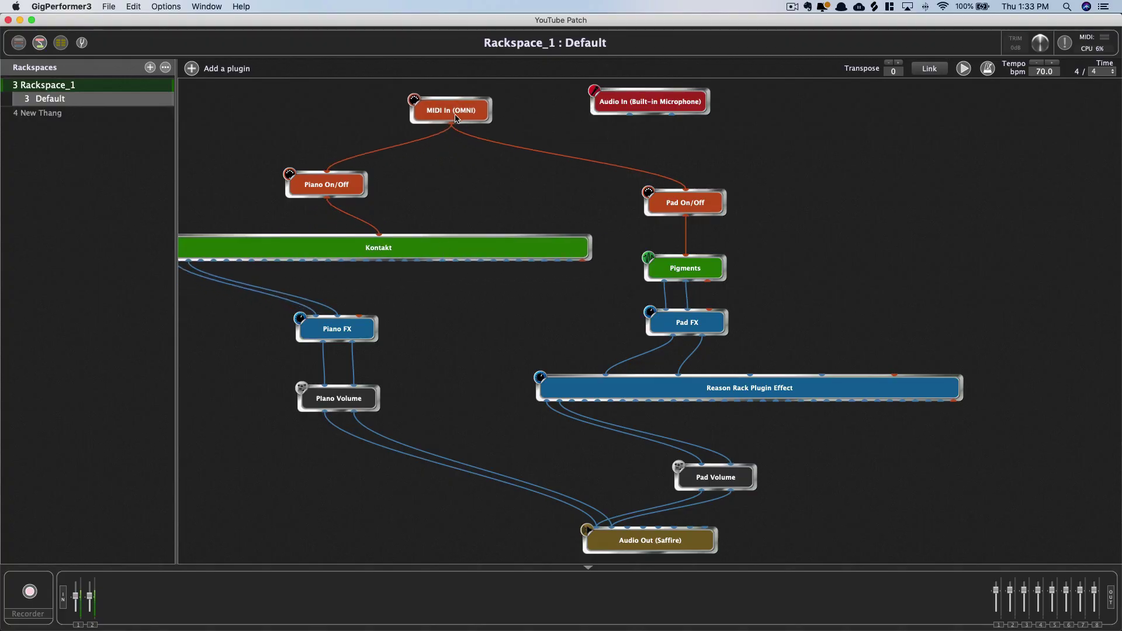
{"action": "left_click_drag", "start_coordinate": [332, 188], "coordinate": [401, 187]}
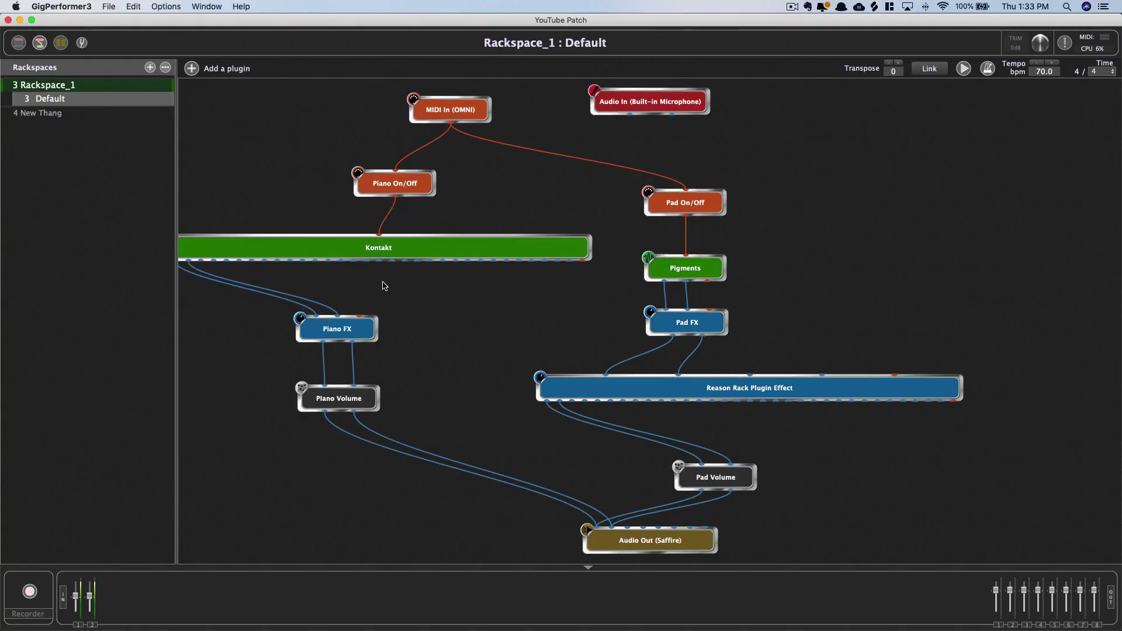
{"action": "mouse_move", "coordinate": [380, 251]}
{"action": "left_mouse_down"}
{"action": "mouse_move", "coordinate": [496, 263]}
{"action": "mouse_move", "coordinate": [375, 263]}
{"action": "left_mouse_up"}
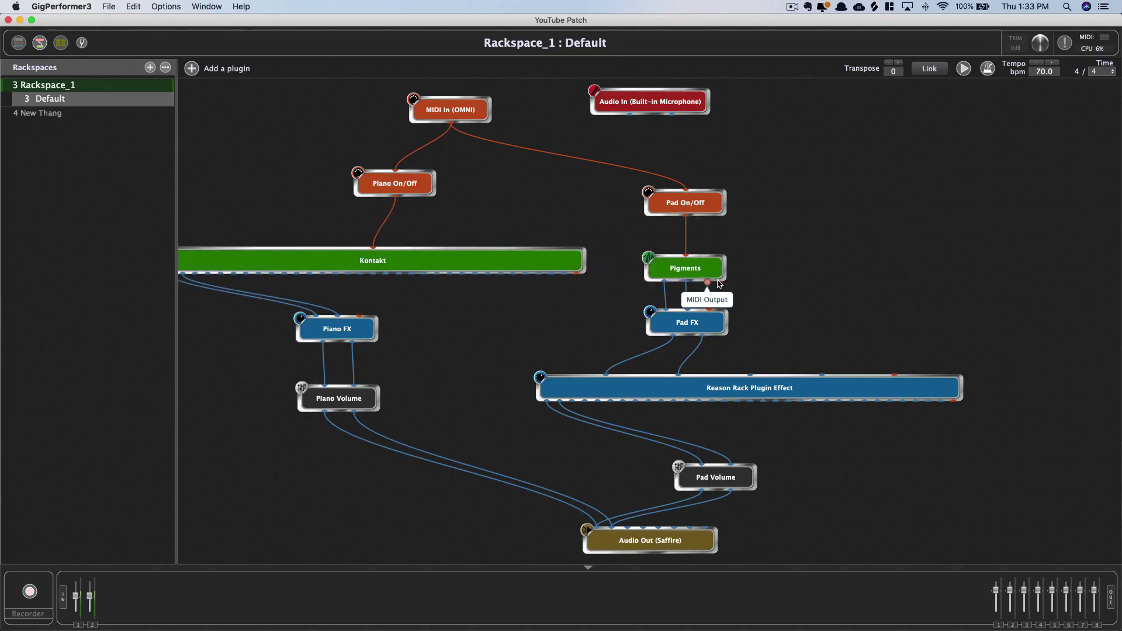
{"action": "left_click_drag", "start_coordinate": [718, 285], "coordinate": [754, 274]}
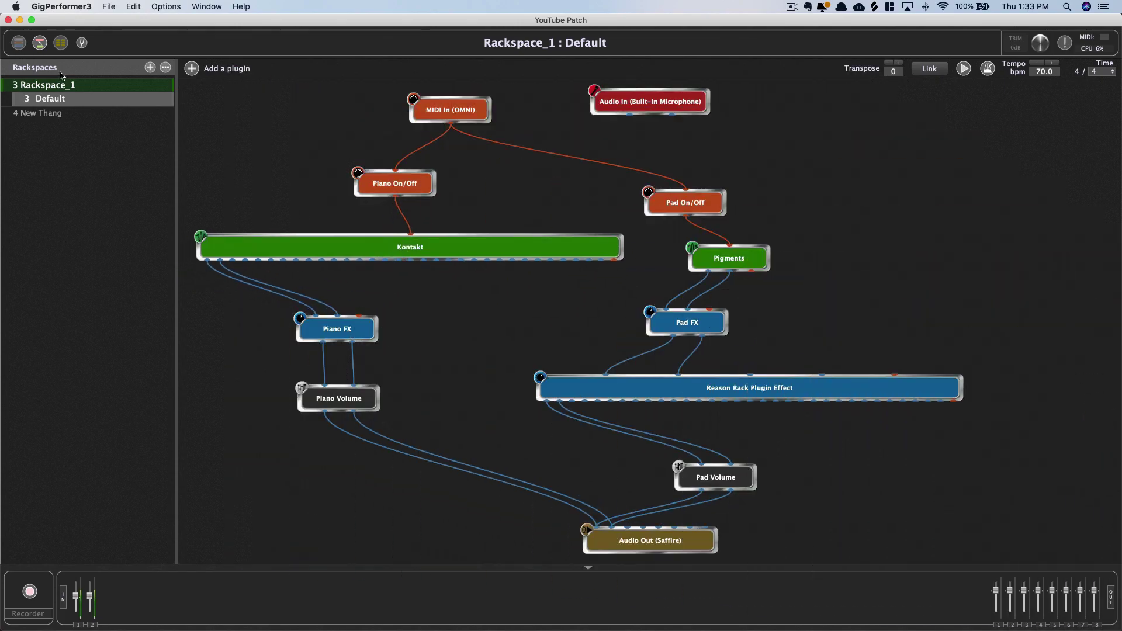
- Switch to the New Thang rackspace and reposition its MIDI In (OMNI) and Audio Out (Saffire) nodes
{"action": "left_click", "coordinate": [53, 117]}
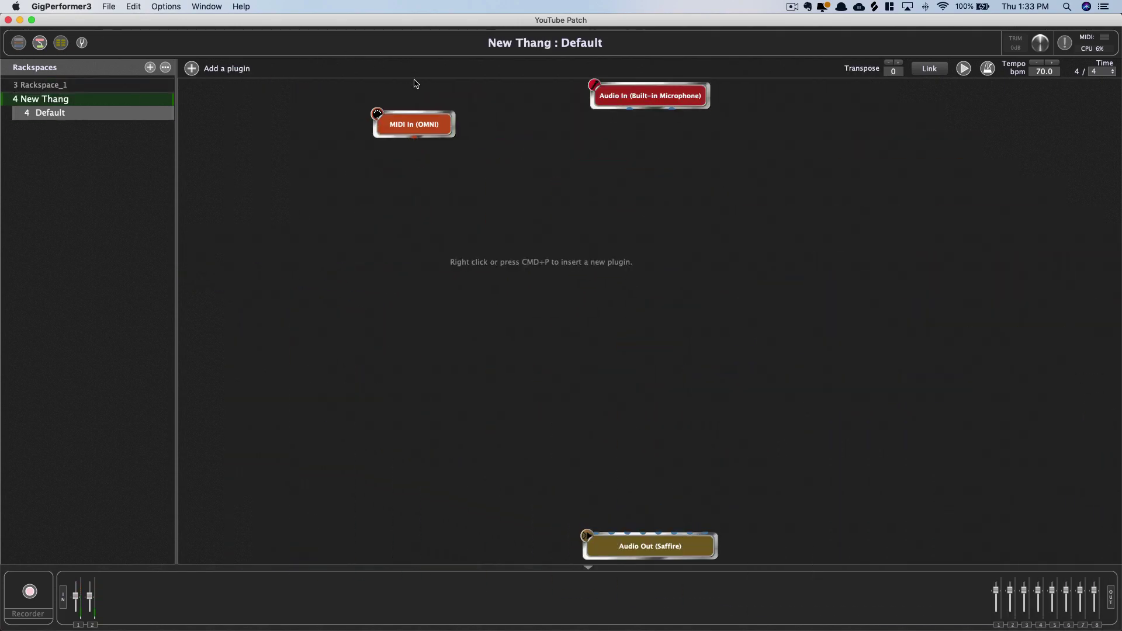
{"action": "left_click_drag", "start_coordinate": [414, 132], "coordinate": [310, 187]}
{"action": "left_click_drag", "start_coordinate": [673, 544], "coordinate": [694, 488]}
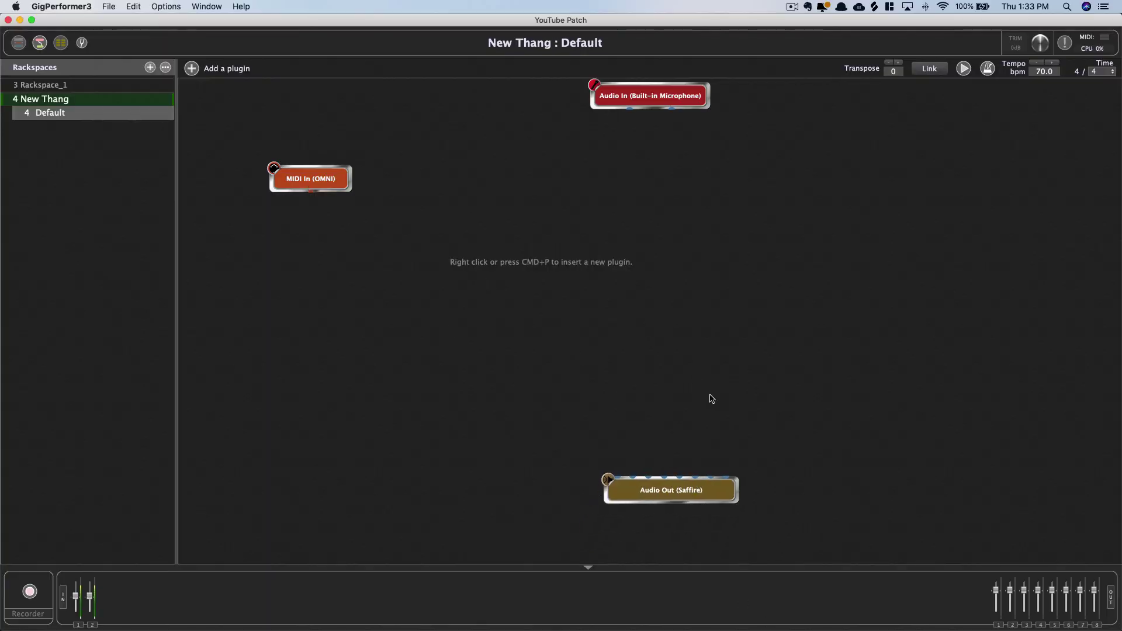
- Insert the Pigments plugin via quick search and wire MIDI In (OMNI) into it
{"action": "key", "text": "super+p"}
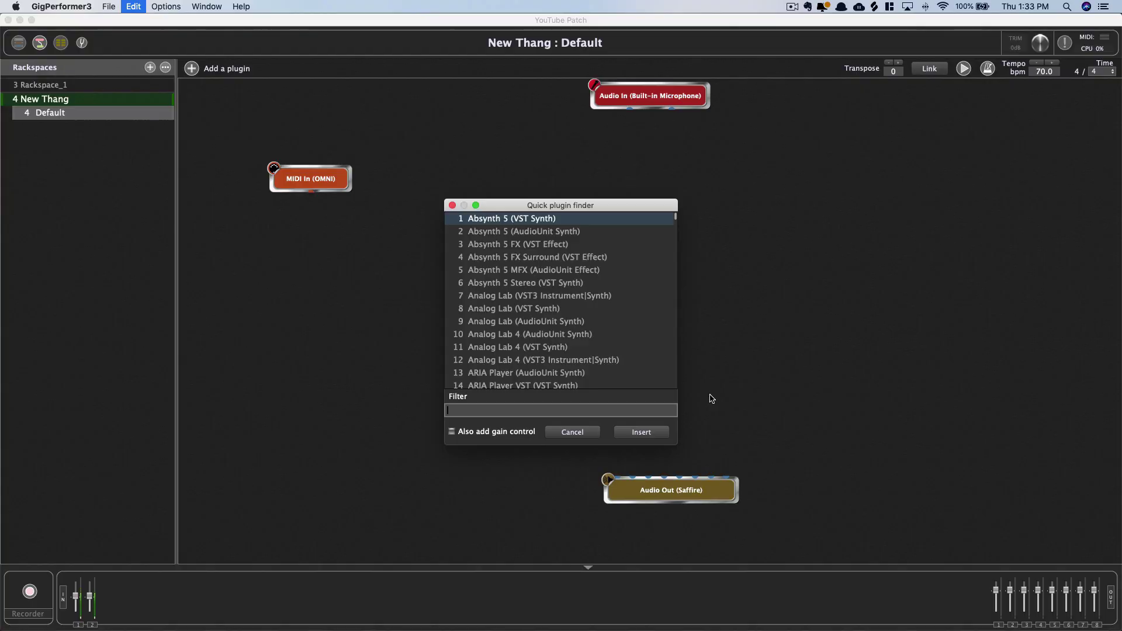
{"action": "type", "text": "pigmen"}
{"action": "key", "text": "Down"}
{"action": "left_click", "coordinate": [641, 432]}
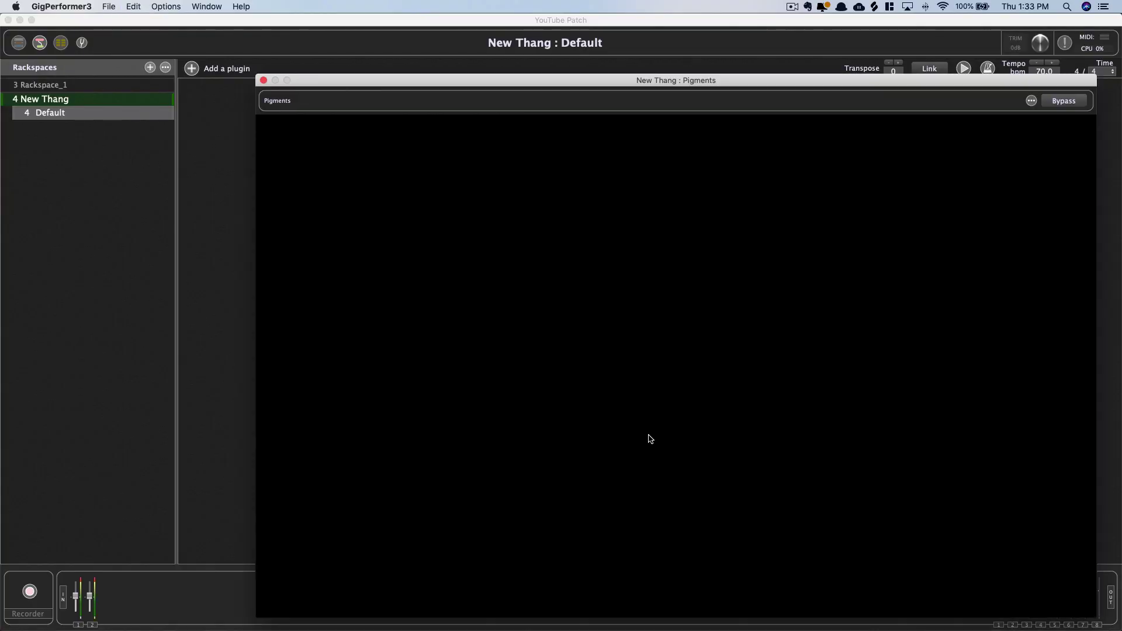
{"action": "left_click", "coordinate": [264, 81]}
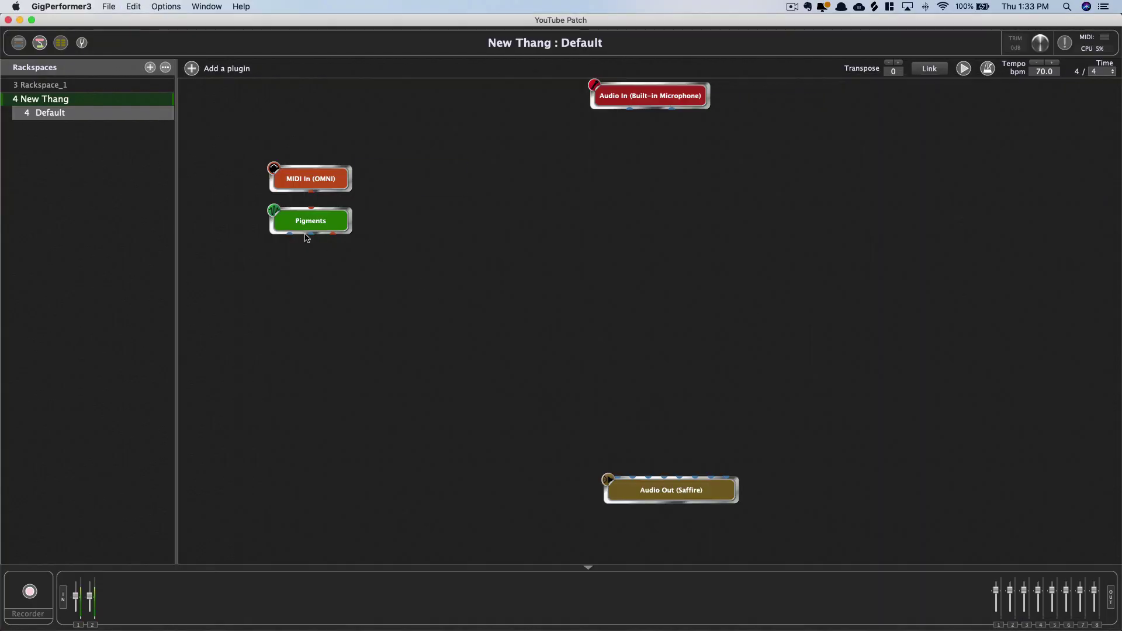
{"action": "left_click_drag", "start_coordinate": [316, 225], "coordinate": [472, 312]}
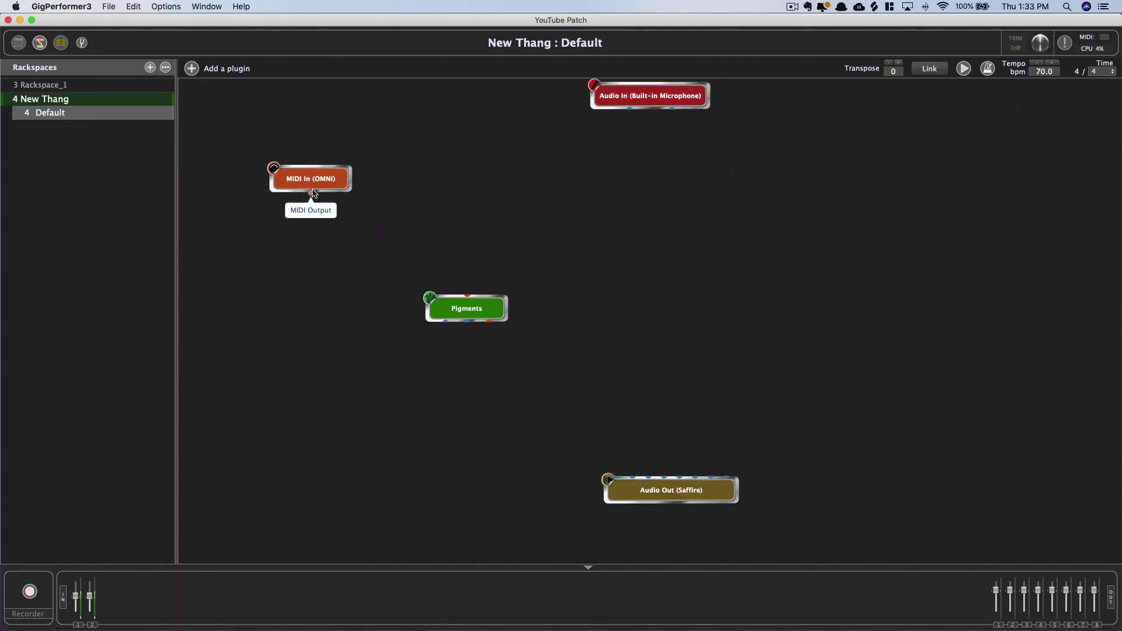
{"action": "left_click_drag", "start_coordinate": [313, 194], "coordinate": [468, 296]}
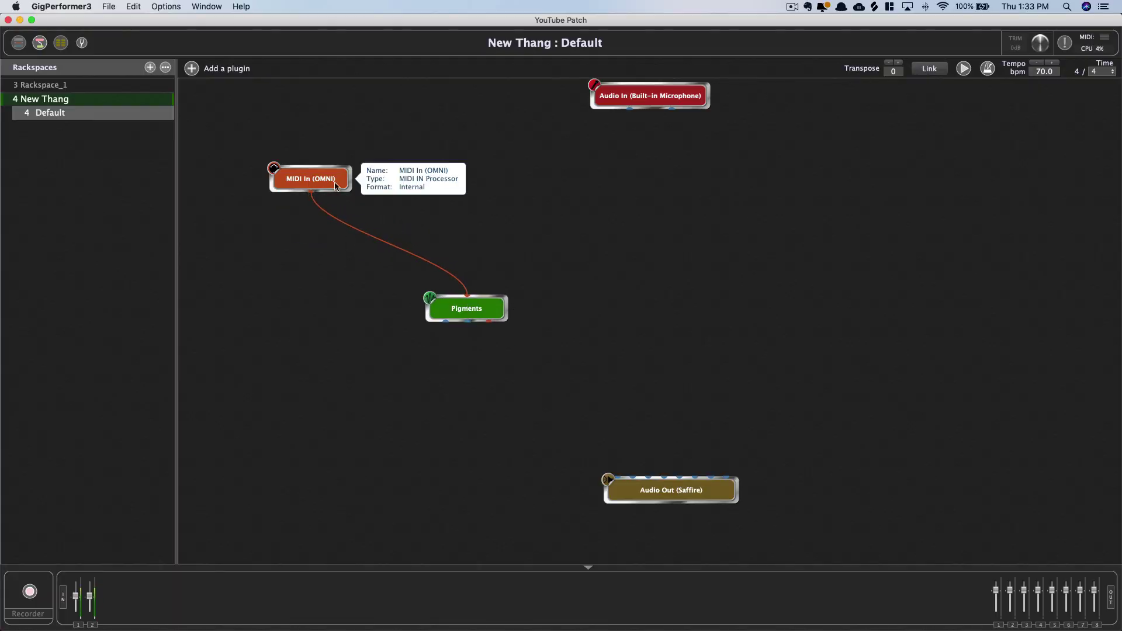
{"action": "right_click", "coordinate": [479, 182]}
{"action": "mouse_move", "coordinate": [552, 241]}
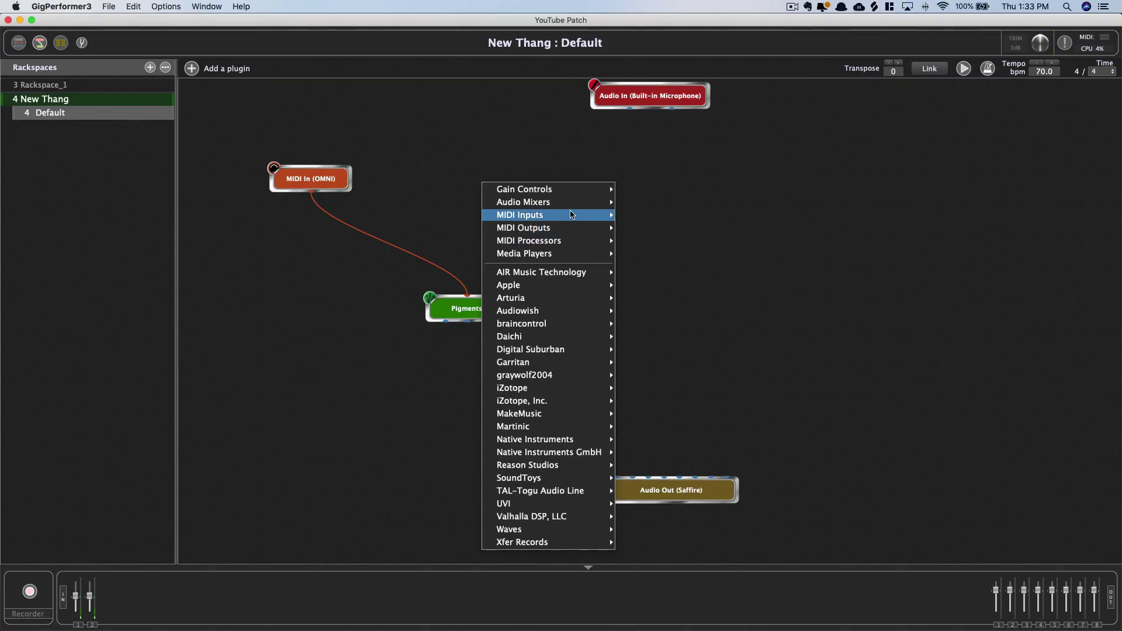
- Add a MIDI In (KeyLab 88) block and remove the MIDI In (OMNI) node
{"action": "mouse_move", "coordinate": [573, 215]}
{"action": "left_click", "coordinate": [741, 282]}
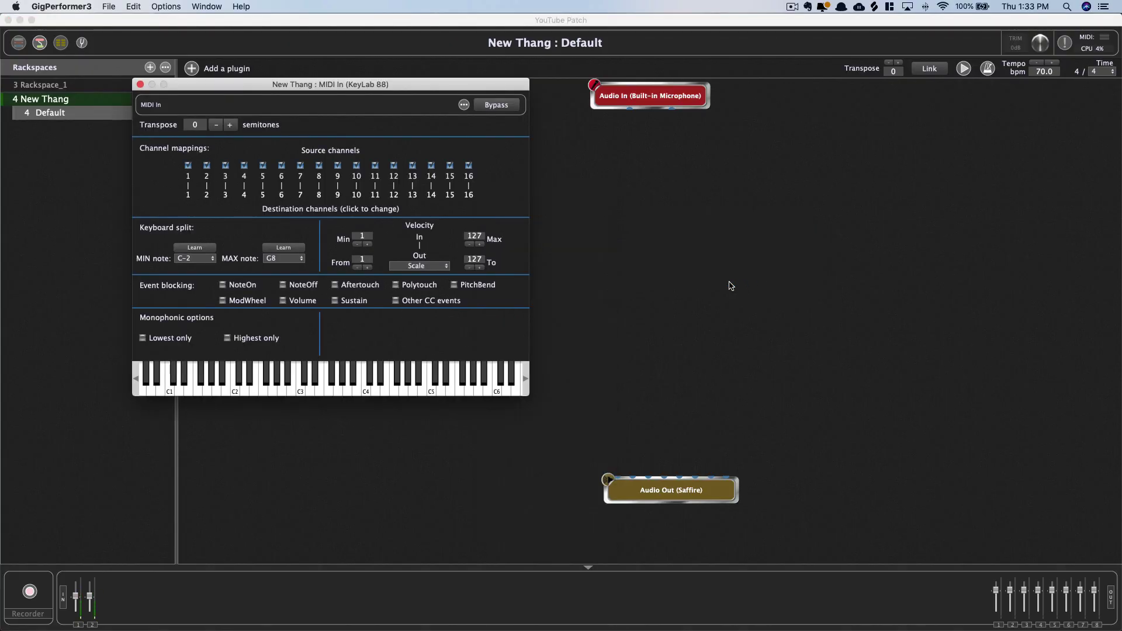
{"action": "left_click", "coordinate": [141, 85]}
{"action": "left_click_drag", "start_coordinate": [497, 181], "coordinate": [466, 303]}
{"action": "right_click", "coordinate": [324, 179]}
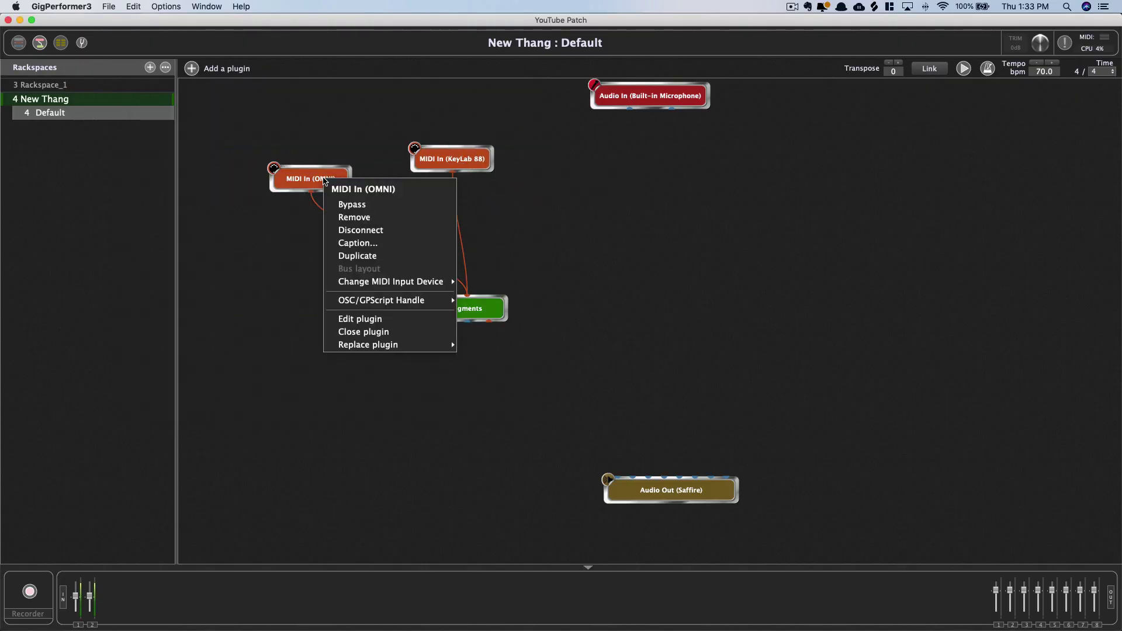
{"action": "left_click", "coordinate": [374, 217]}
- Add the Xfer Records SerumFX (AudioUnit) effect and wire both Pigments outputs into it
{"action": "right_click", "coordinate": [493, 265]}
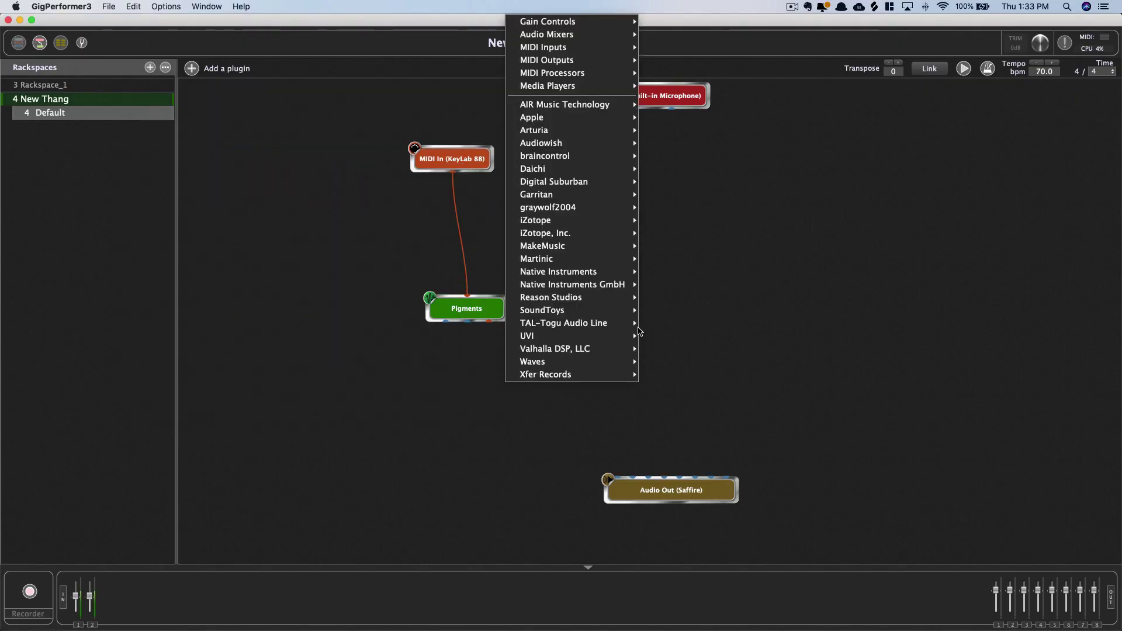
{"action": "mouse_move", "coordinate": [600, 194]}
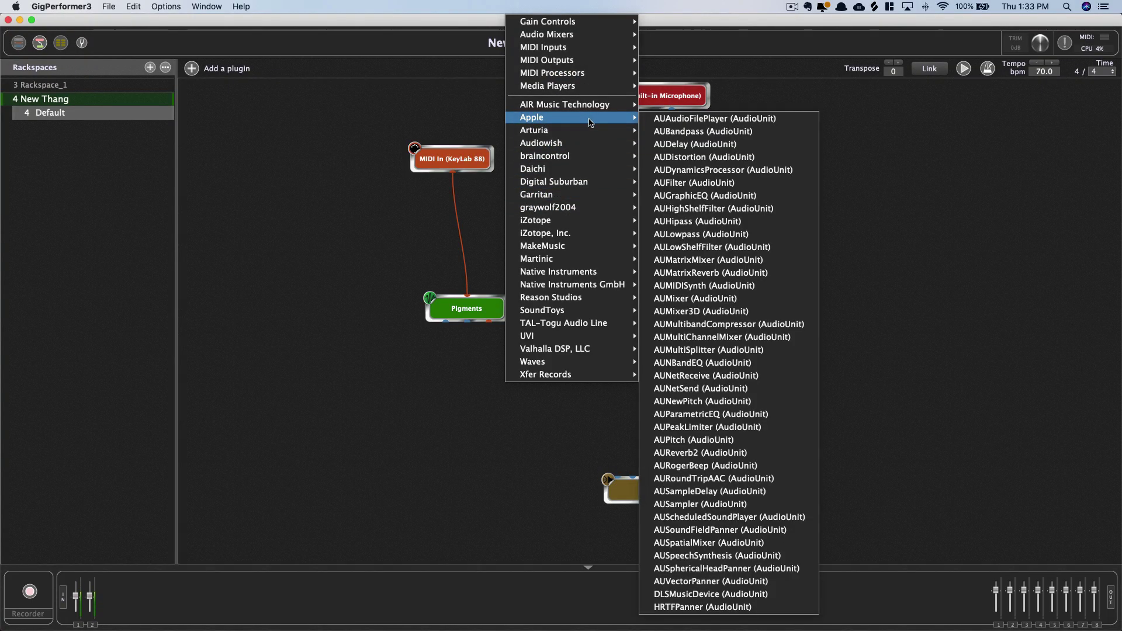
{"action": "mouse_move", "coordinate": [613, 374]}
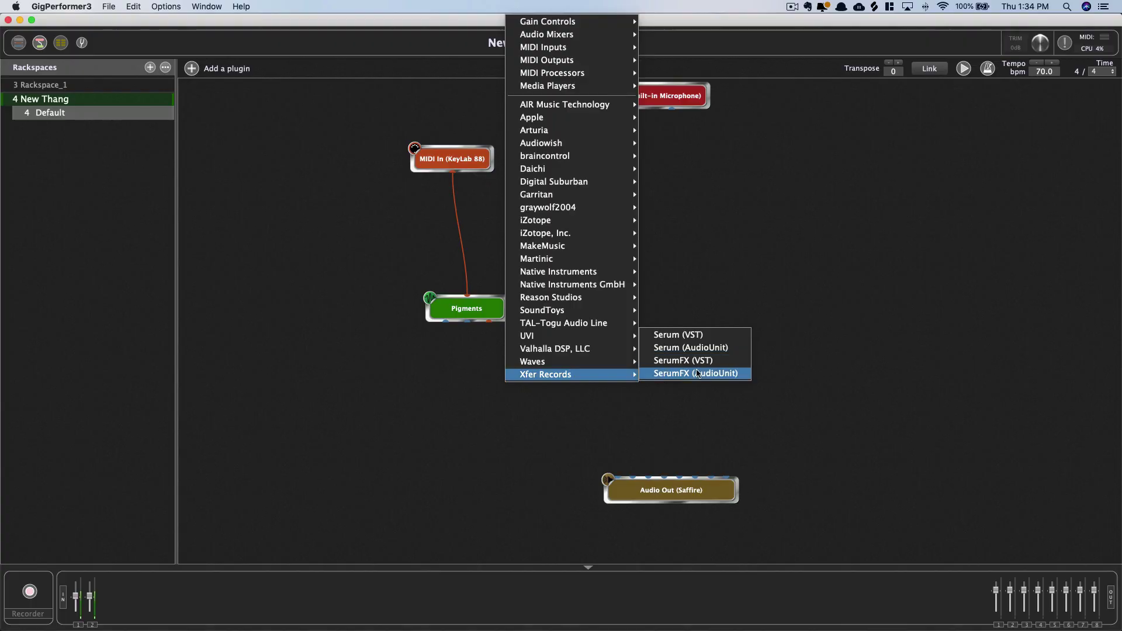
{"action": "left_click", "coordinate": [695, 371]}
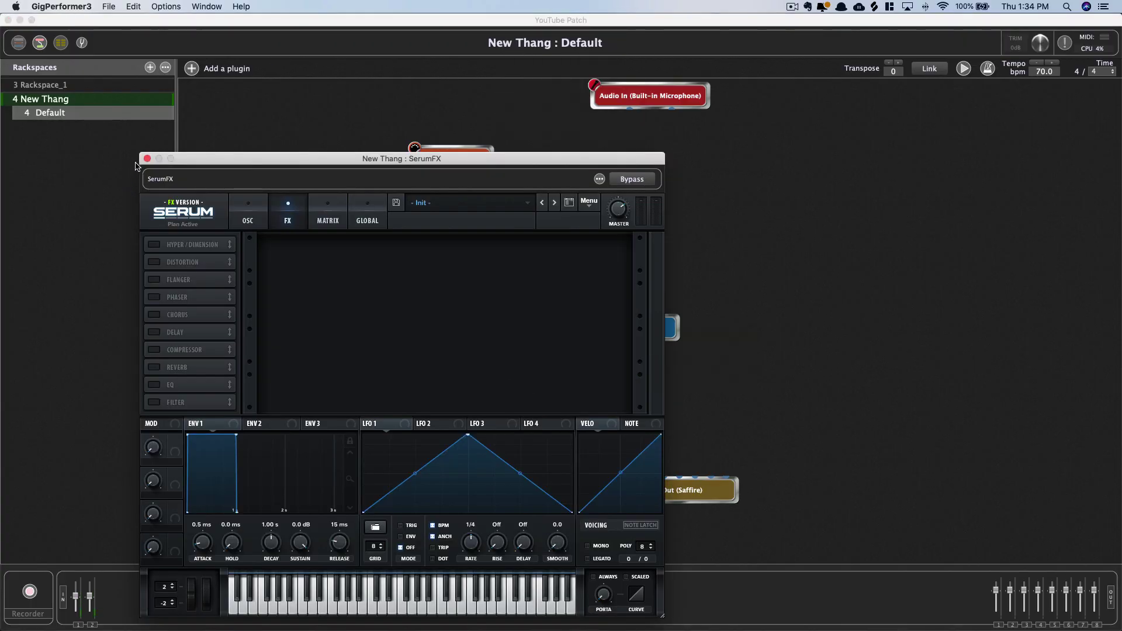
{"action": "left_click", "coordinate": [147, 159]}
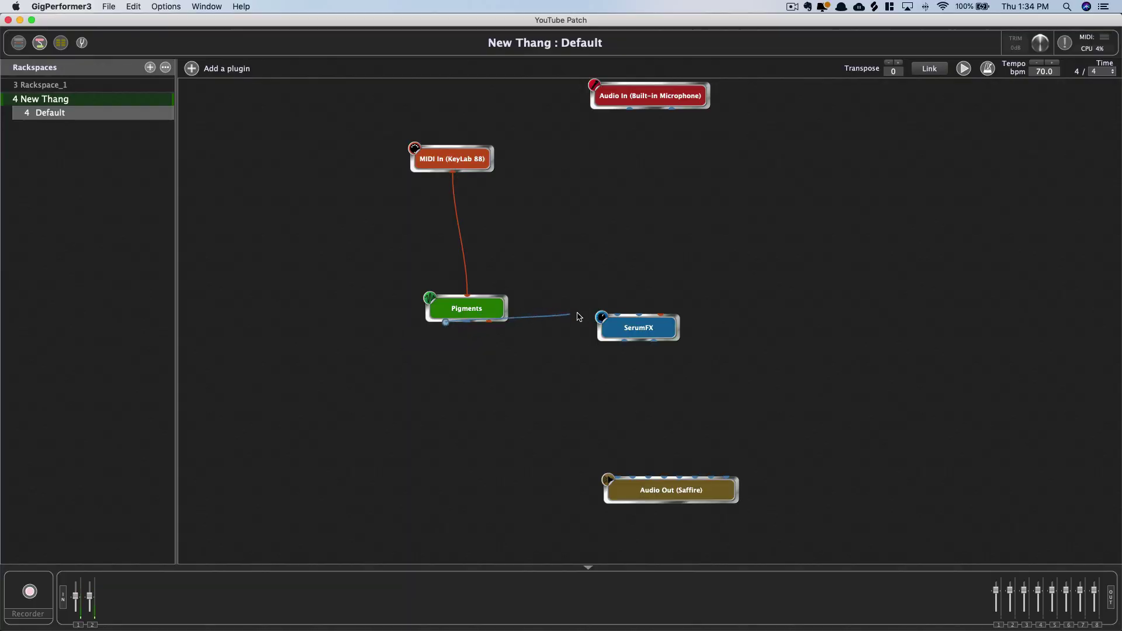
{"action": "left_click_drag", "start_coordinate": [577, 316], "coordinate": [617, 315]}
{"action": "left_click_drag", "start_coordinate": [468, 321], "coordinate": [535, 372]}
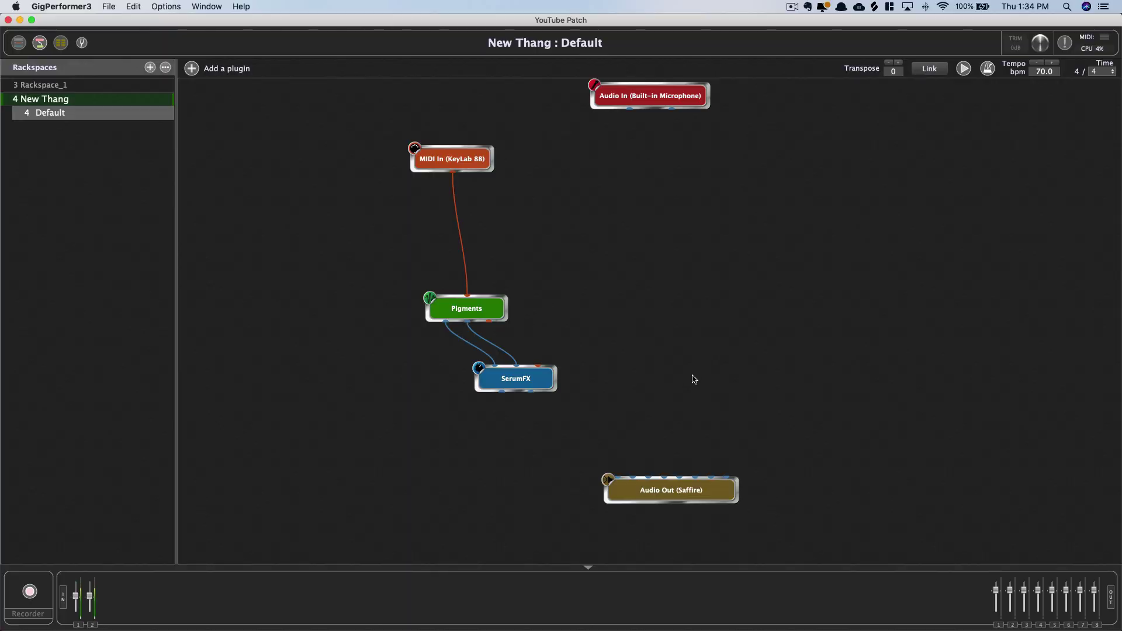
- Insert a second SerumFX (1) fed by Pigments, then wire both SerumFX outputs into Audio Out (Saffire)
{"action": "key", "text": "super+i"}
{"action": "type", "text": "serum"}
{"action": "key", "text": "Down"}
{"action": "key", "text": "Down"}
{"action": "key", "text": "Down"}
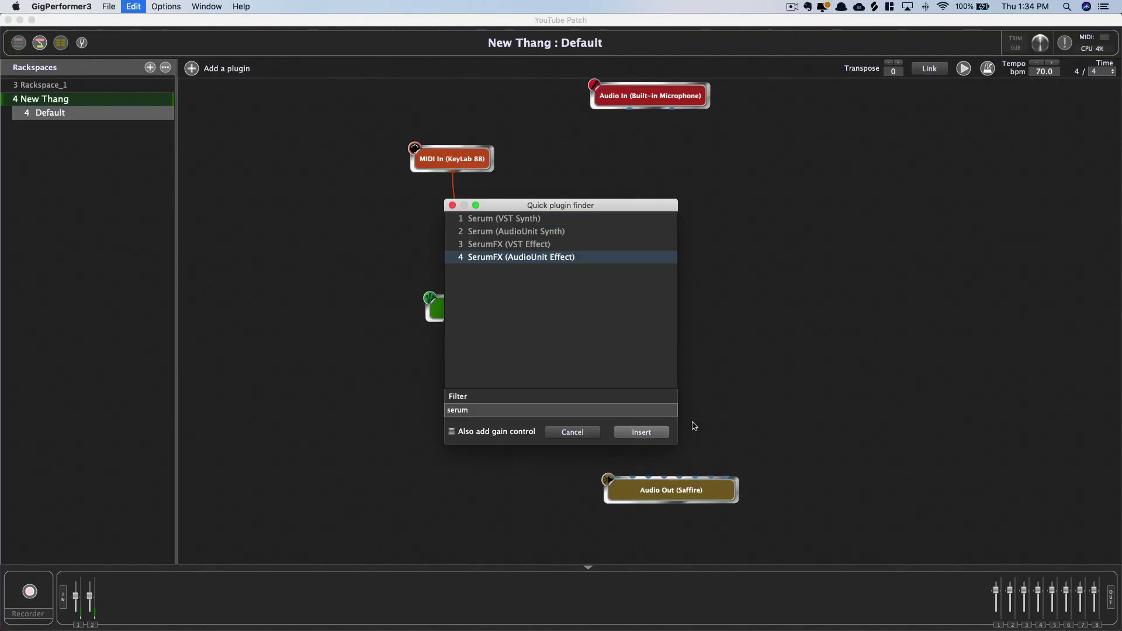
{"action": "key", "text": "Return"}
{"action": "left_click", "coordinate": [9, 159]}
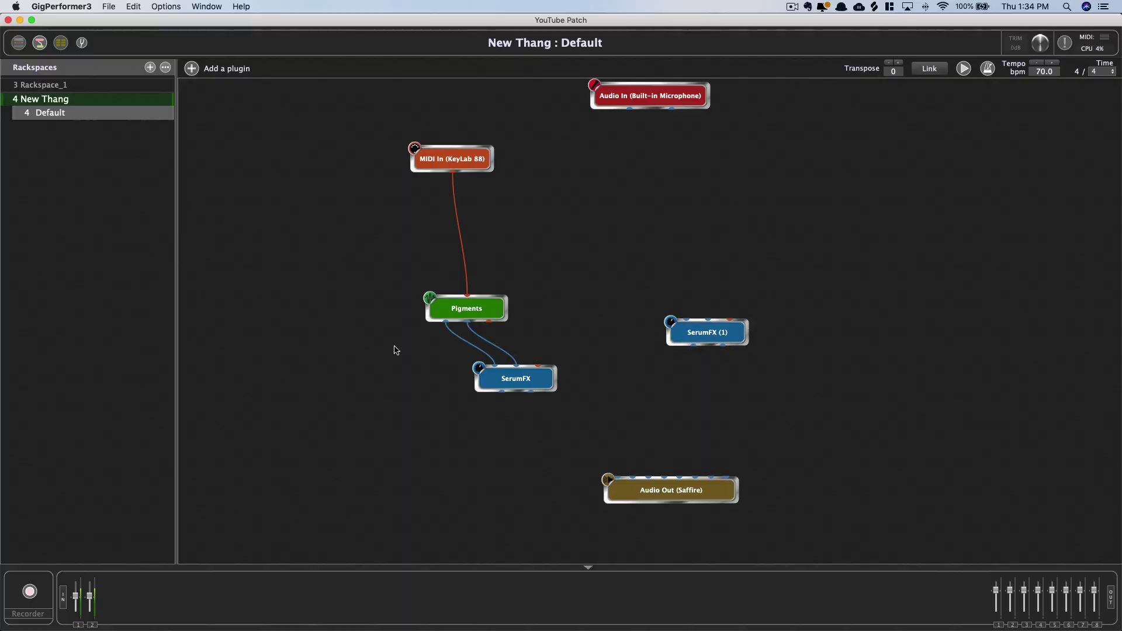
{"action": "left_click_drag", "start_coordinate": [446, 323], "coordinate": [622, 377]}
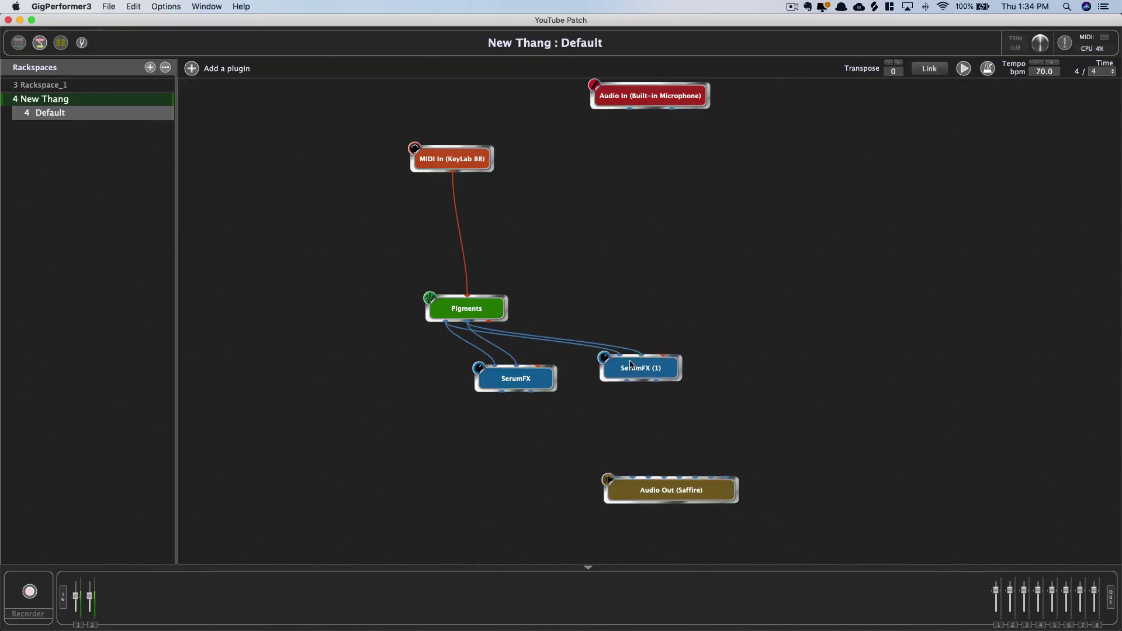
{"action": "left_click_drag", "start_coordinate": [501, 392], "coordinate": [615, 477]}
{"action": "left_click_drag", "start_coordinate": [530, 393], "coordinate": [617, 477]}
{"action": "left_click_drag", "start_coordinate": [624, 378], "coordinate": [549, 484]}
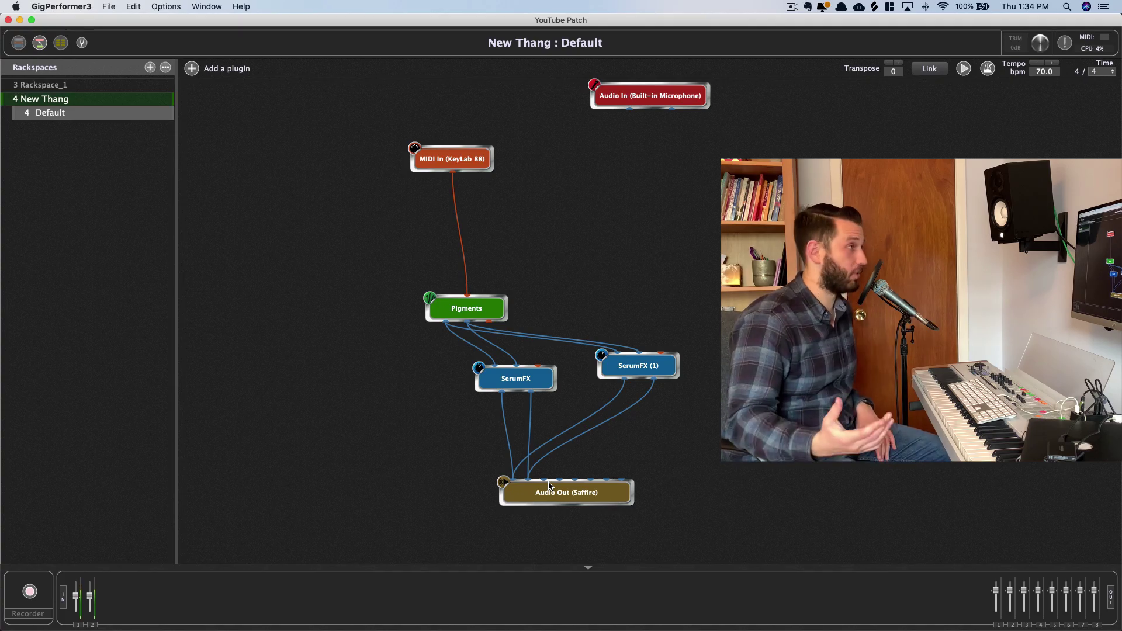
- Show the rackspace panel in Edit Mode, then close Gig Performer
{"action": "left_click", "coordinate": [18, 43]}
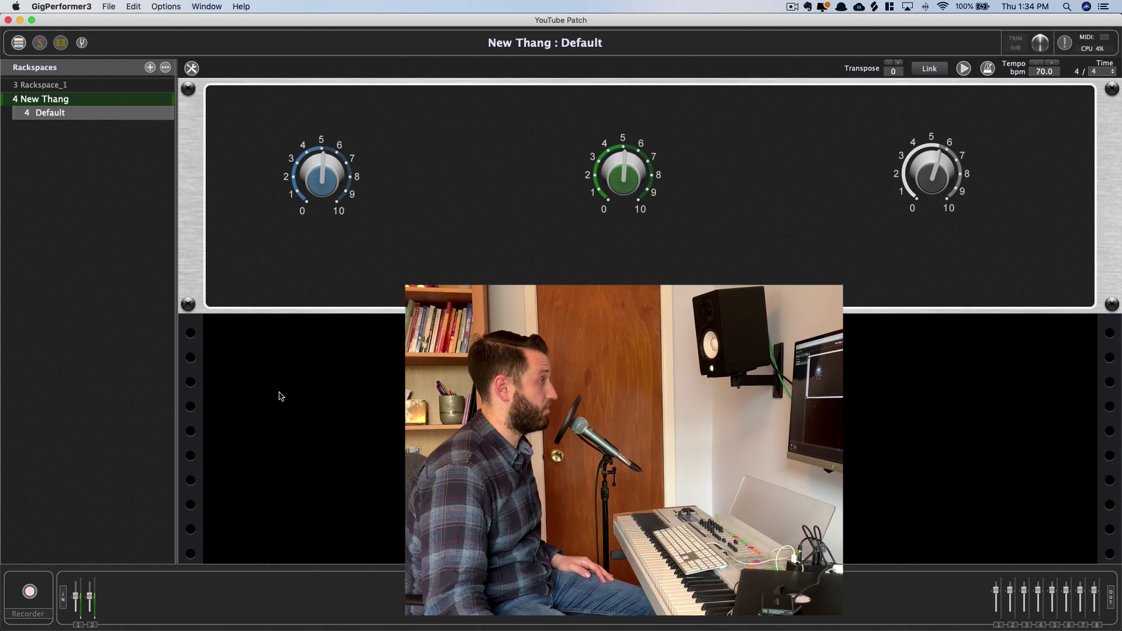
{"action": "left_click", "coordinate": [192, 68]}
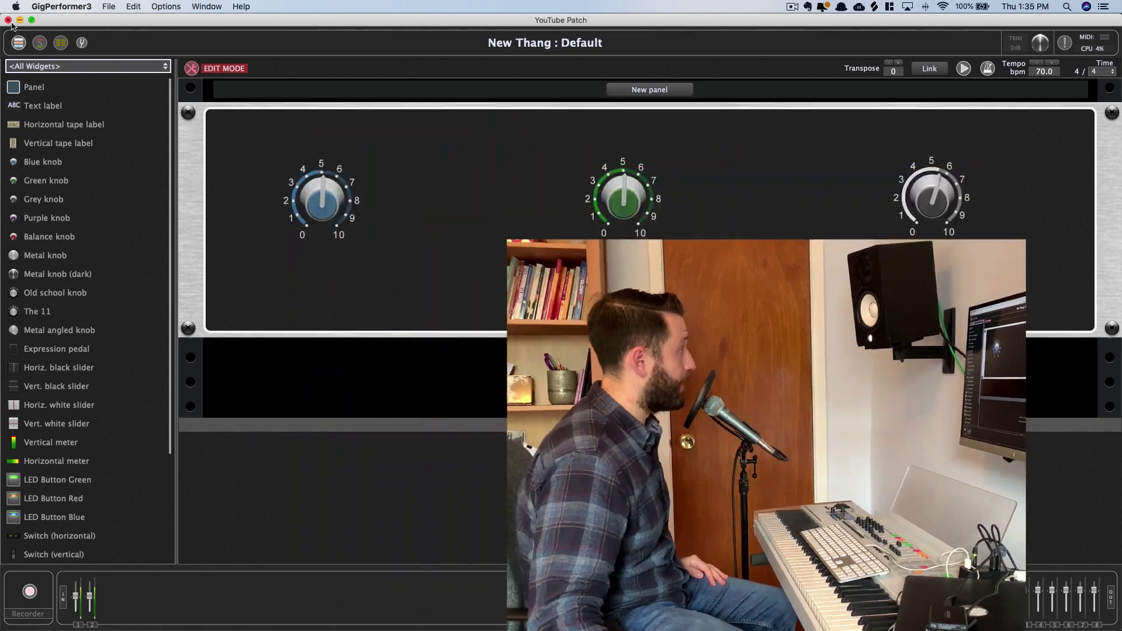
{"action": "left_click", "coordinate": [8, 20]}
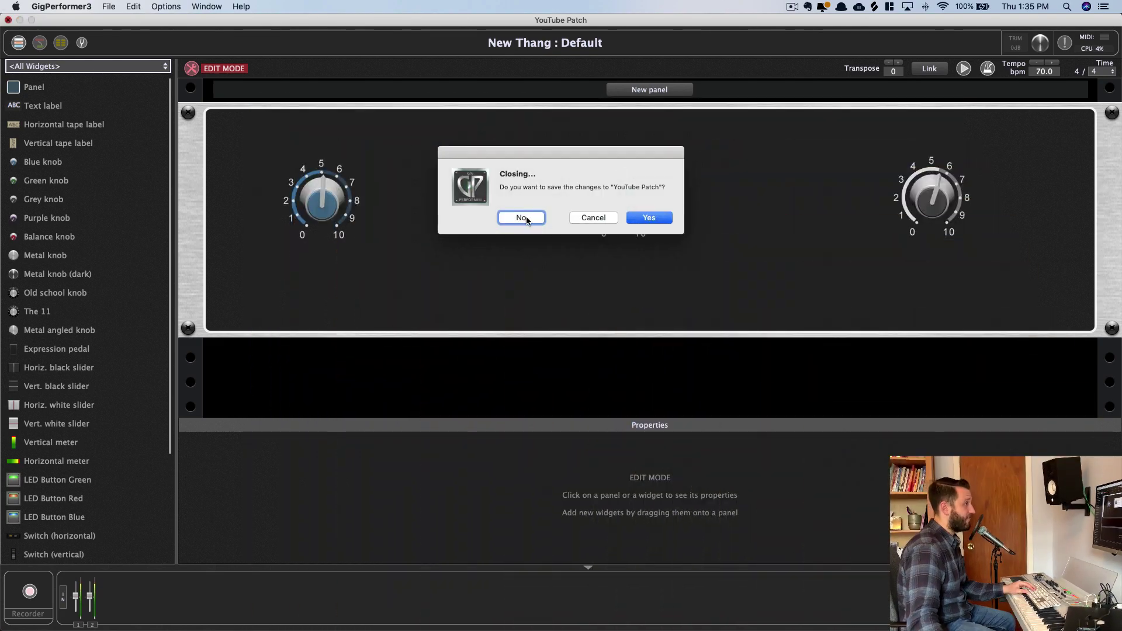
- Discard the YouTube Patch changes and start a MainStage concert from the Keyboards > Synthesizers template
{"action": "left_click", "coordinate": [521, 217]}
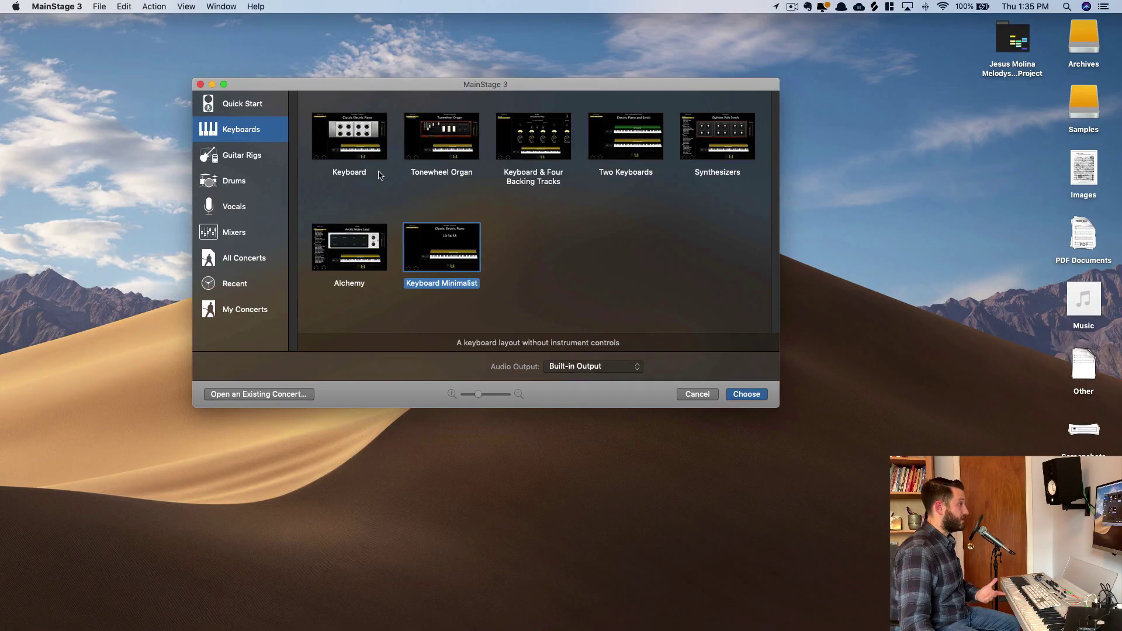
{"action": "left_click", "coordinate": [707, 142]}
{"action": "left_click", "coordinate": [747, 394]}
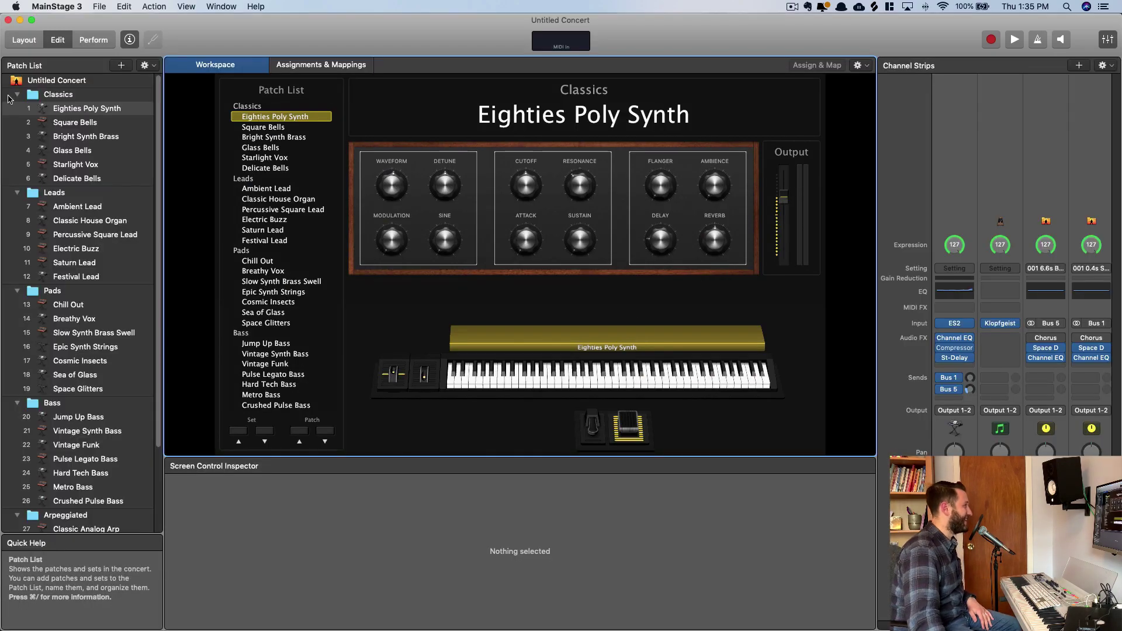
- Audition the Square Bells, Bright Synth Brass, Glass Bells, Starlight Vox, Delicate Bells and Eighties Poly Synth patches
{"action": "left_click", "coordinate": [63, 124]}
{"action": "left_click", "coordinate": [65, 138]}
{"action": "left_click", "coordinate": [68, 150]}
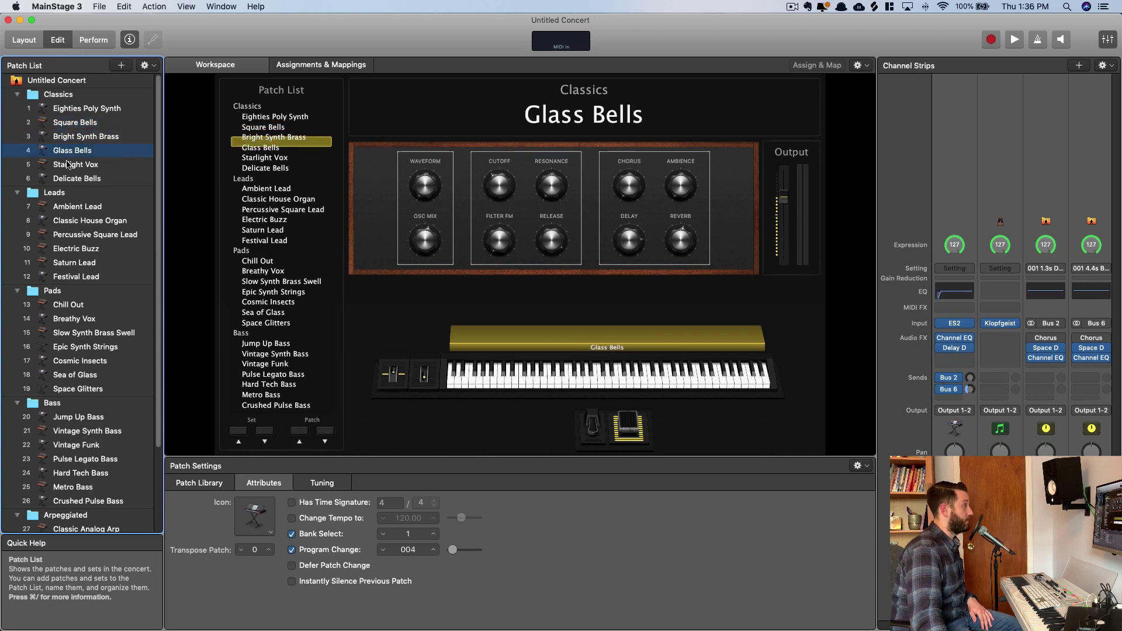
{"action": "left_click", "coordinate": [71, 168]}
{"action": "left_click", "coordinate": [73, 181]}
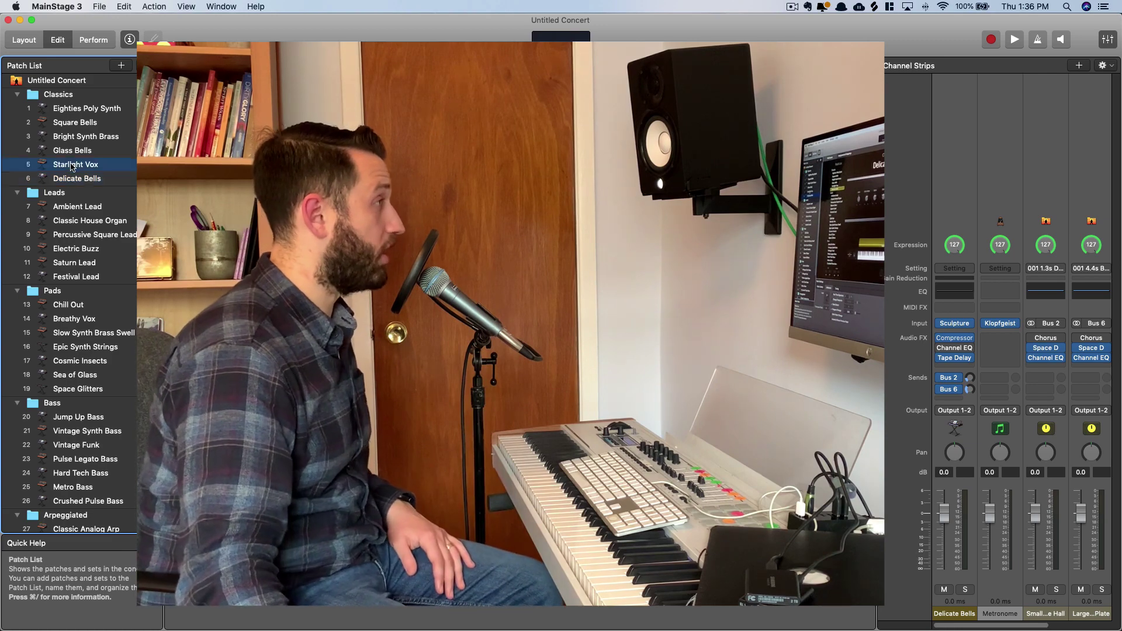
{"action": "left_click", "coordinate": [71, 150]}
{"action": "left_click", "coordinate": [75, 136]}
{"action": "left_click", "coordinate": [78, 122]}
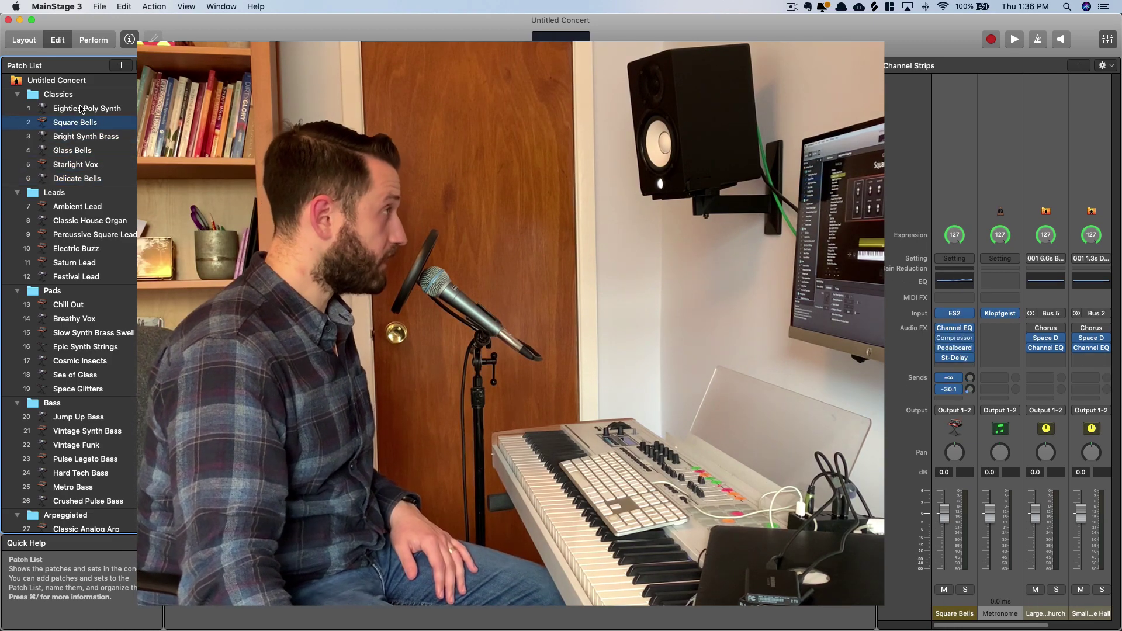
{"action": "left_click", "coordinate": [81, 109]}
{"action": "left_click", "coordinate": [72, 138]}
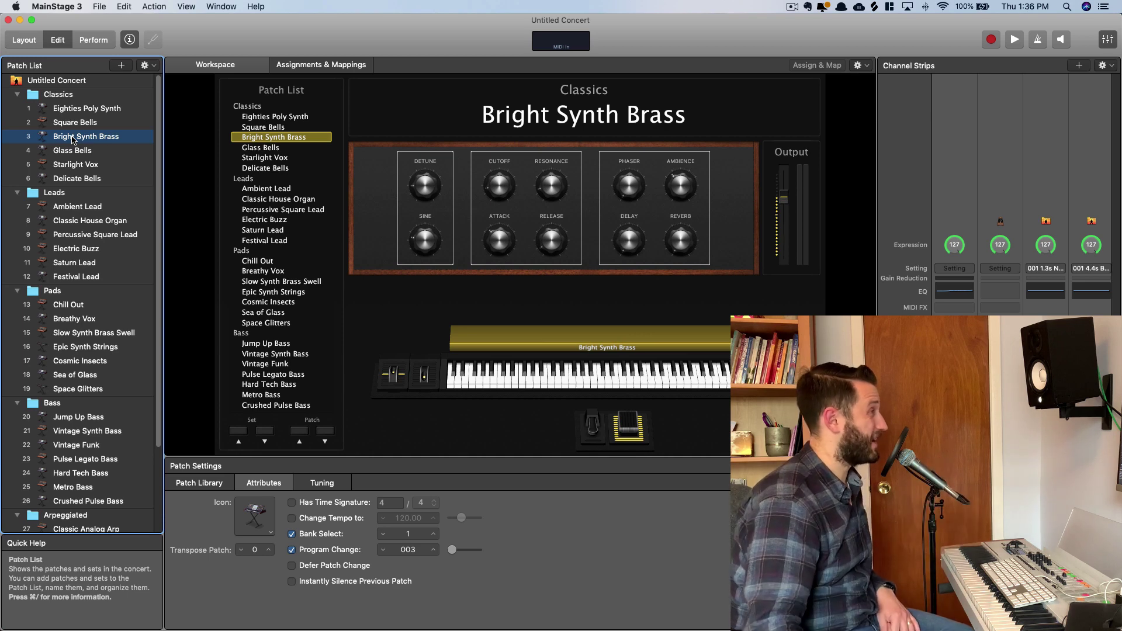
- Step down the patch list to Classic House Organ, then inspect the Metronome channel strip
{"action": "left_click", "coordinate": [73, 150]}
{"action": "left_click", "coordinate": [75, 164]}
{"action": "left_click", "coordinate": [77, 179]}
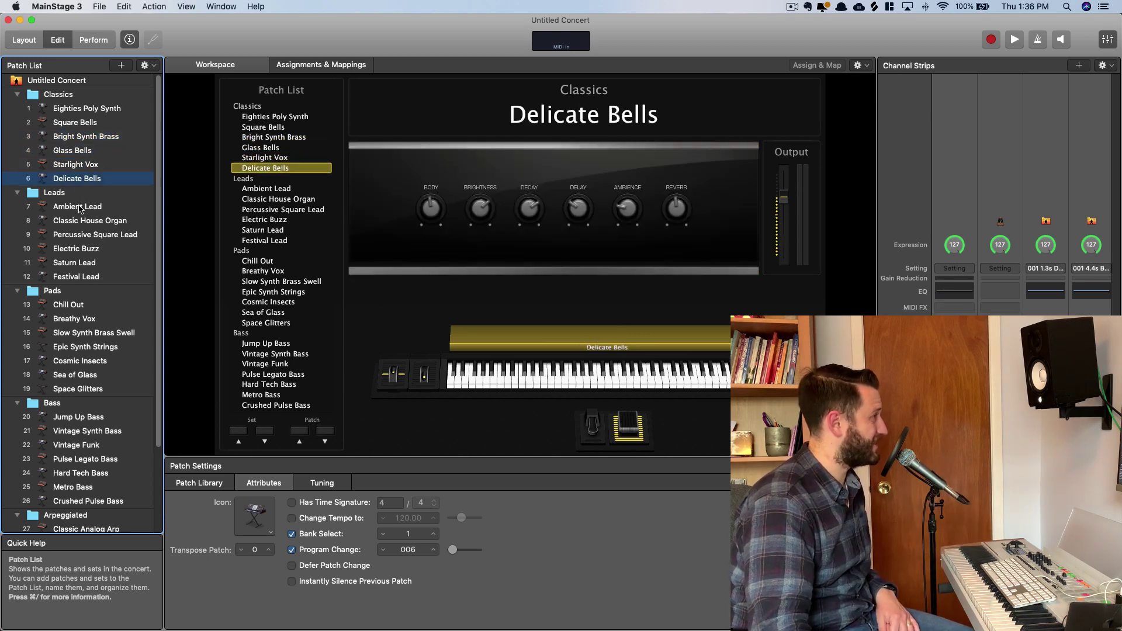
{"action": "left_click", "coordinate": [80, 207]}
{"action": "left_click", "coordinate": [80, 220]}
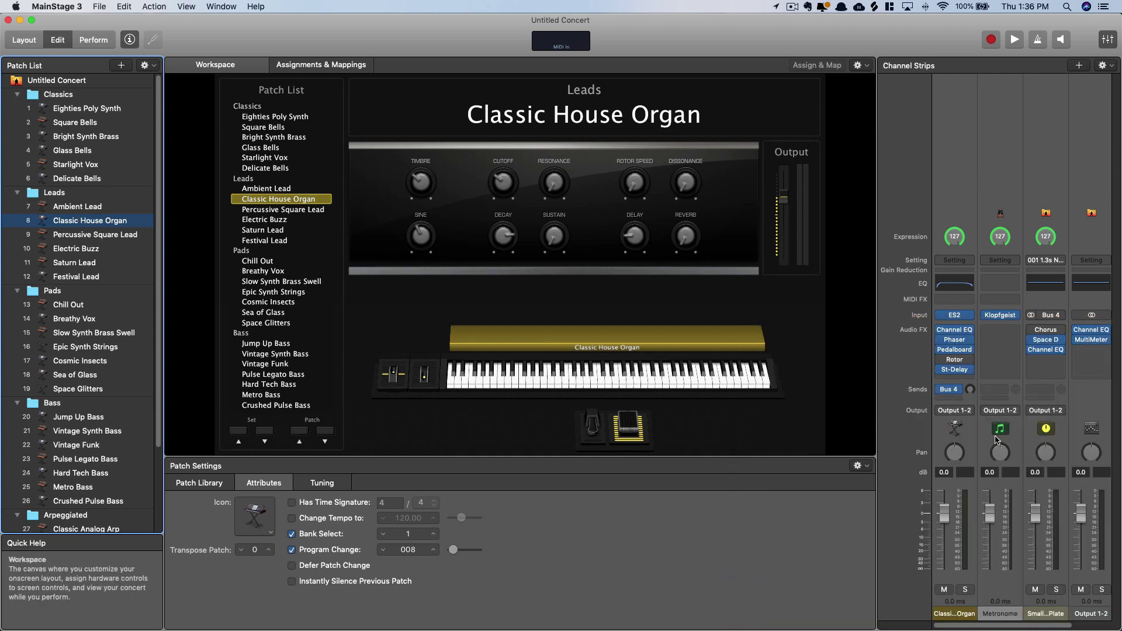
{"action": "left_click", "coordinate": [999, 356]}
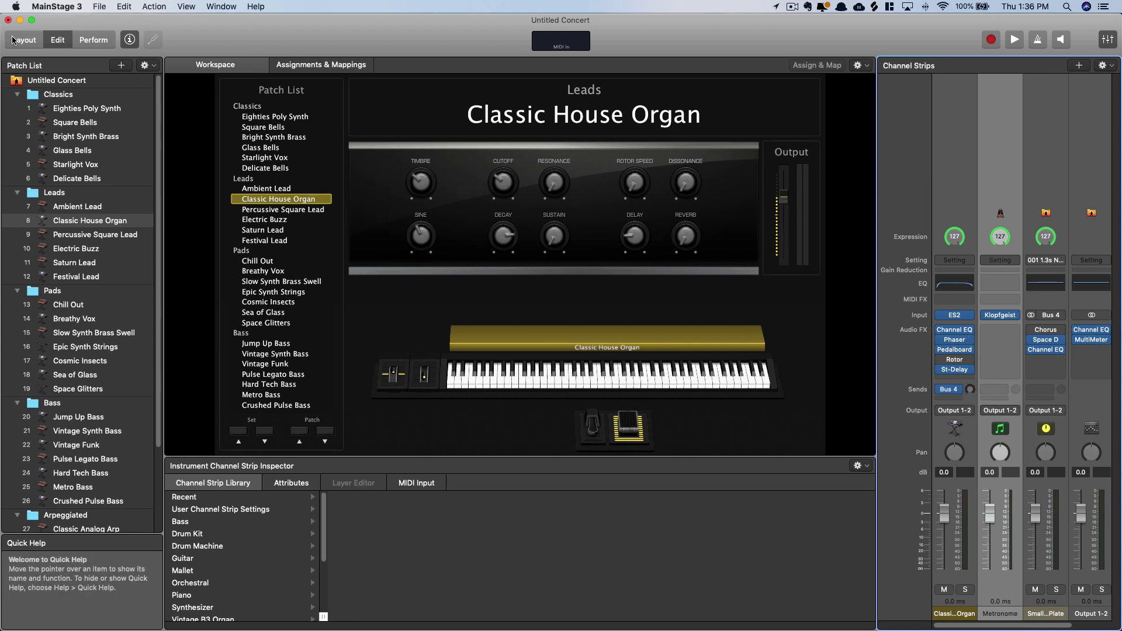
- Enter Layout mode with Command-1, browse the Screen Controls palette, and zoom the window to fill the screen
{"action": "key", "text": "super+1"}
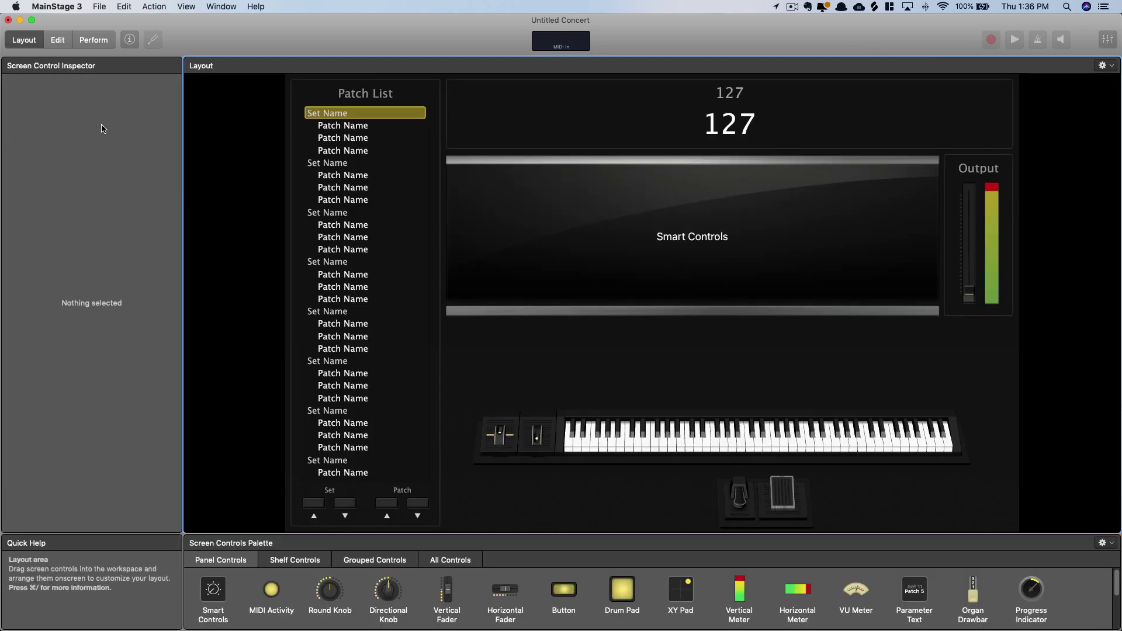
{"action": "scroll", "coordinate": [526, 596], "scroll_direction": "down", "scroll_amount": 3}
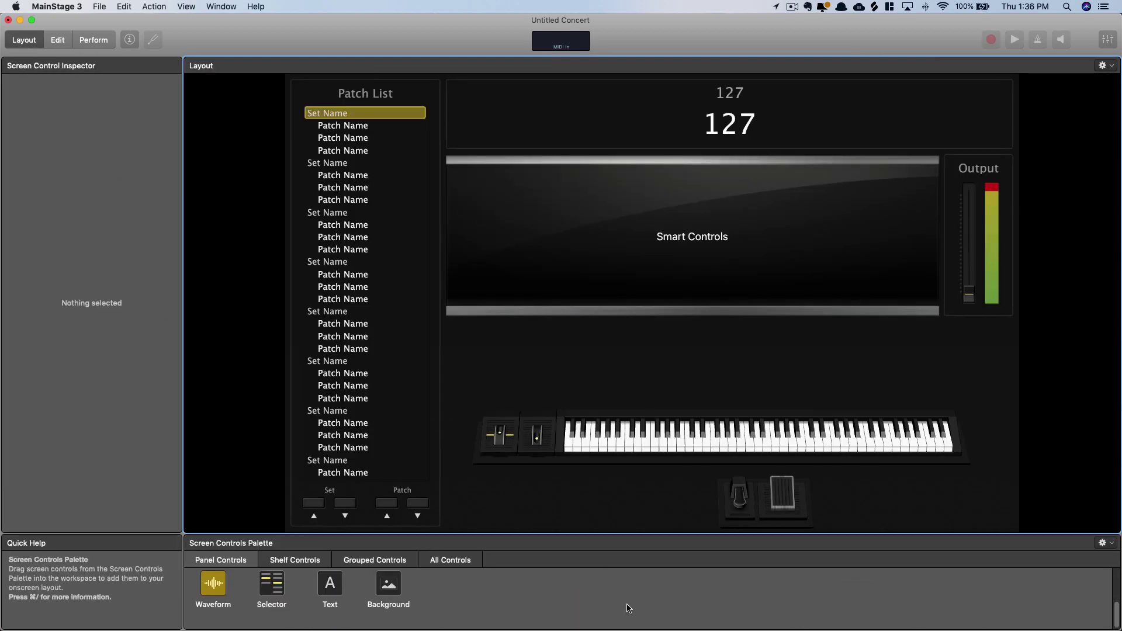
{"action": "scroll", "coordinate": [482, 619], "scroll_direction": "up", "scroll_amount": 3}
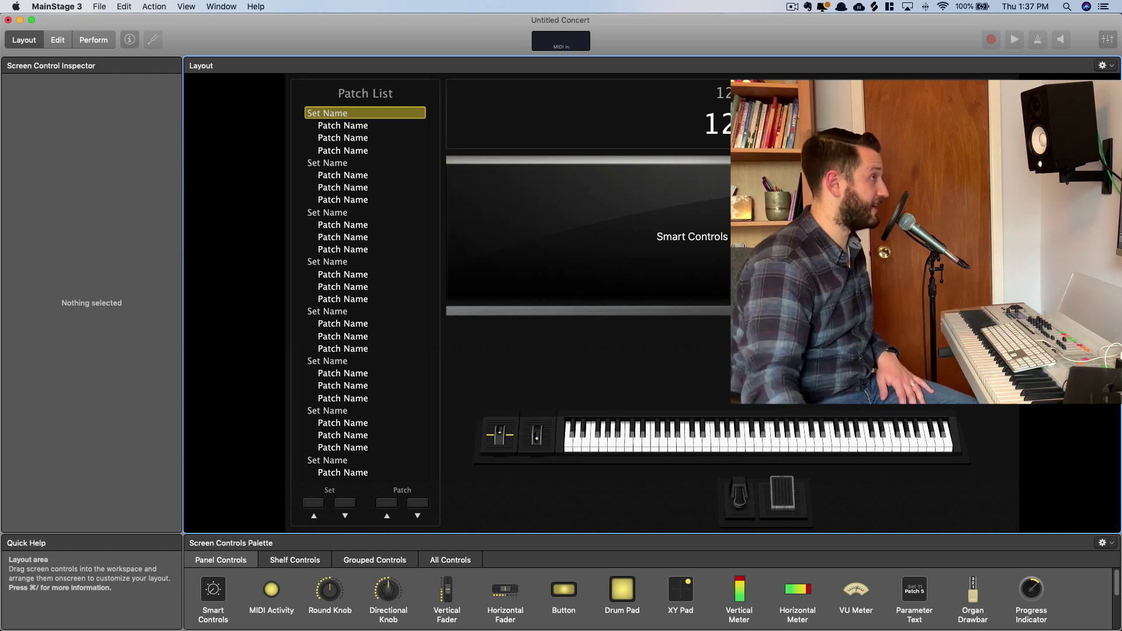
{"action": "left_click_drag", "start_coordinate": [413, 44], "coordinate": [437, 82]}
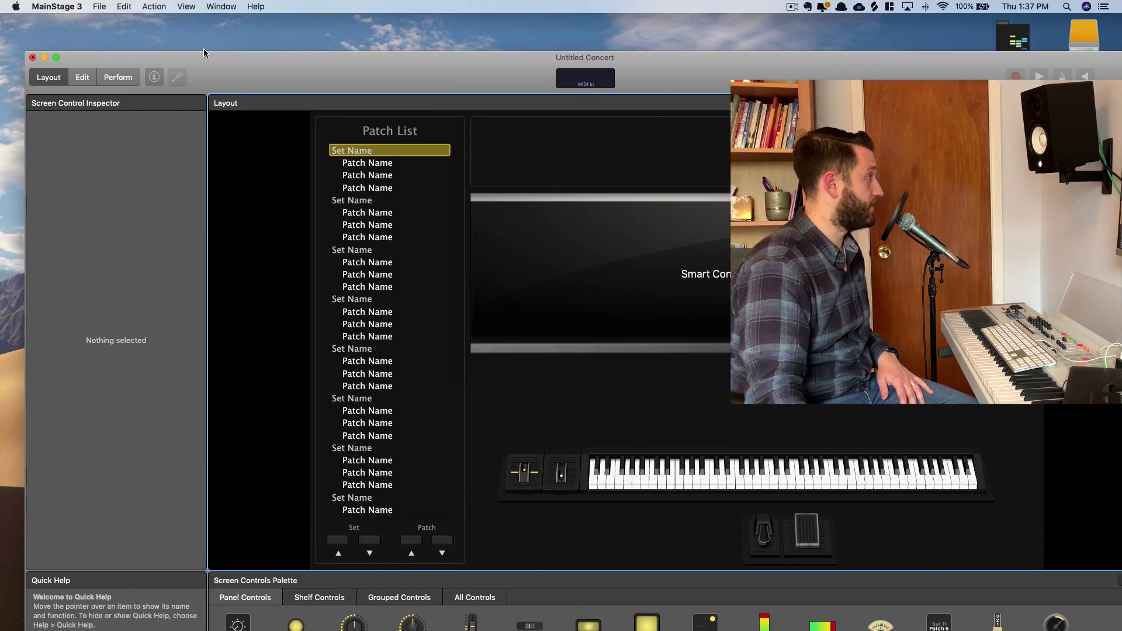
{"action": "double_click", "coordinate": [280, 70]}
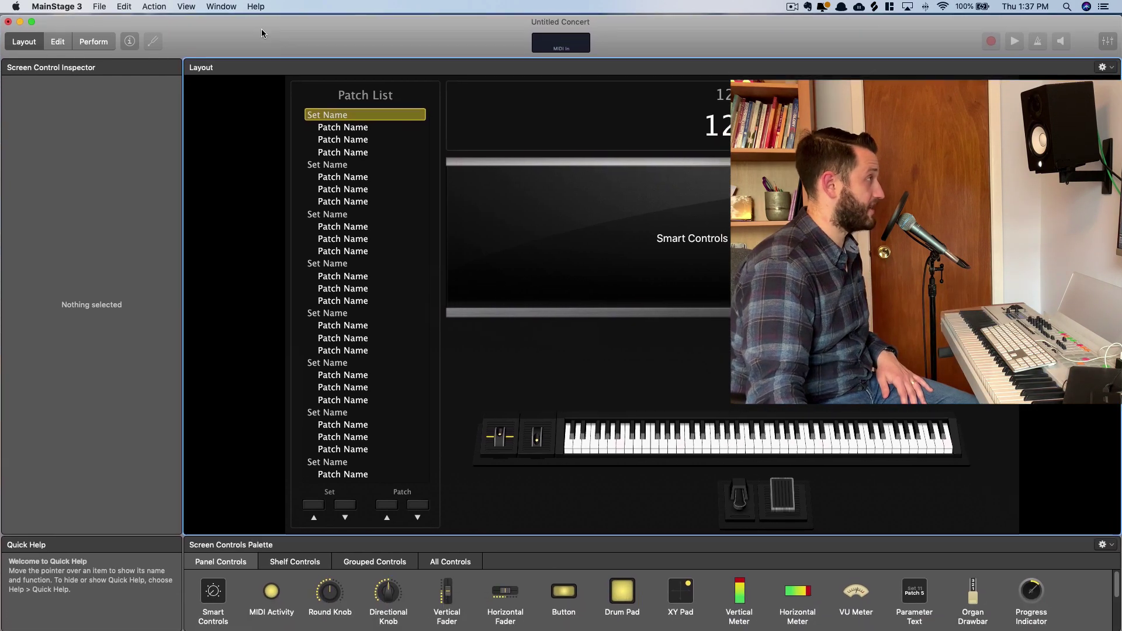